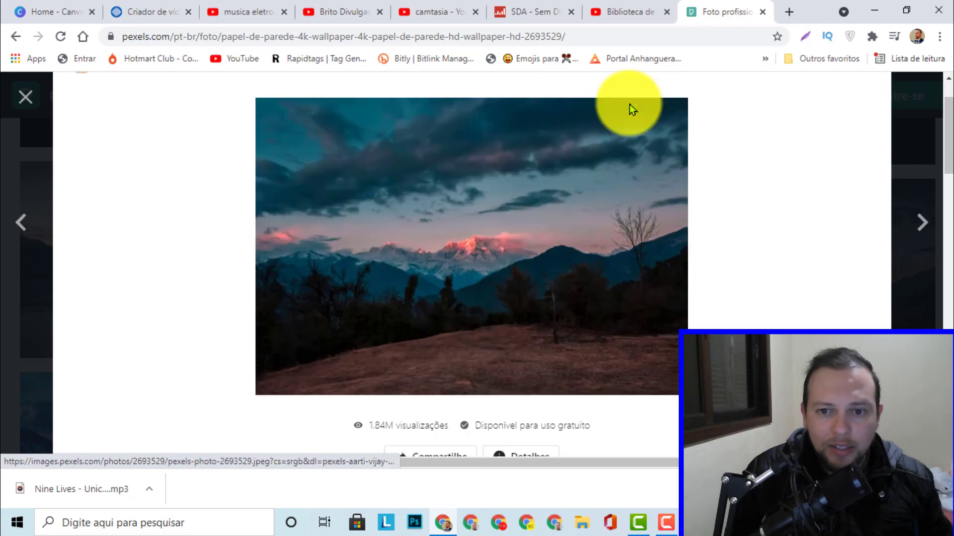
Step: Download the free mountain sunset photo from Pexels and return to the montanha search results
{"action": "scroll", "coordinate": [630, 103], "scroll_direction": "up", "scroll_amount": 2}
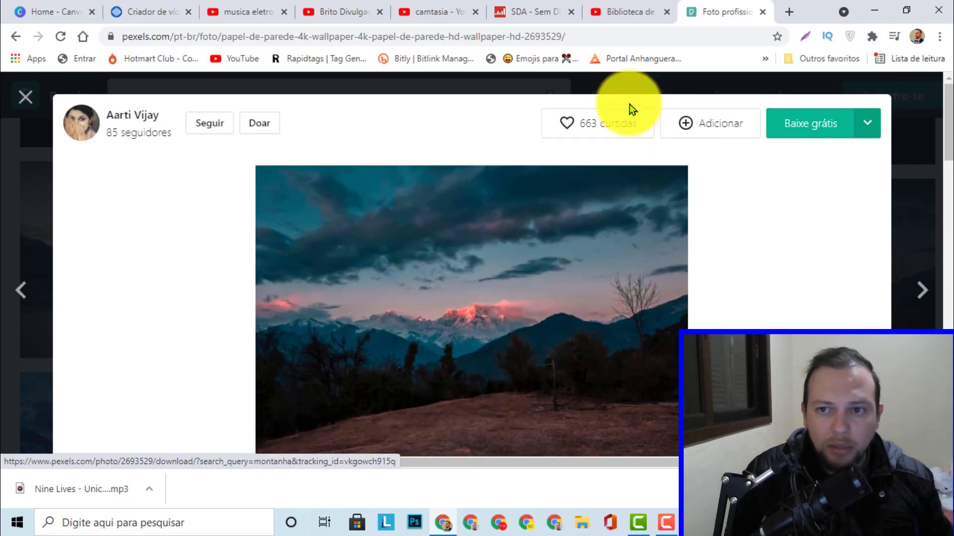
{"action": "left_click", "coordinate": [630, 103]}
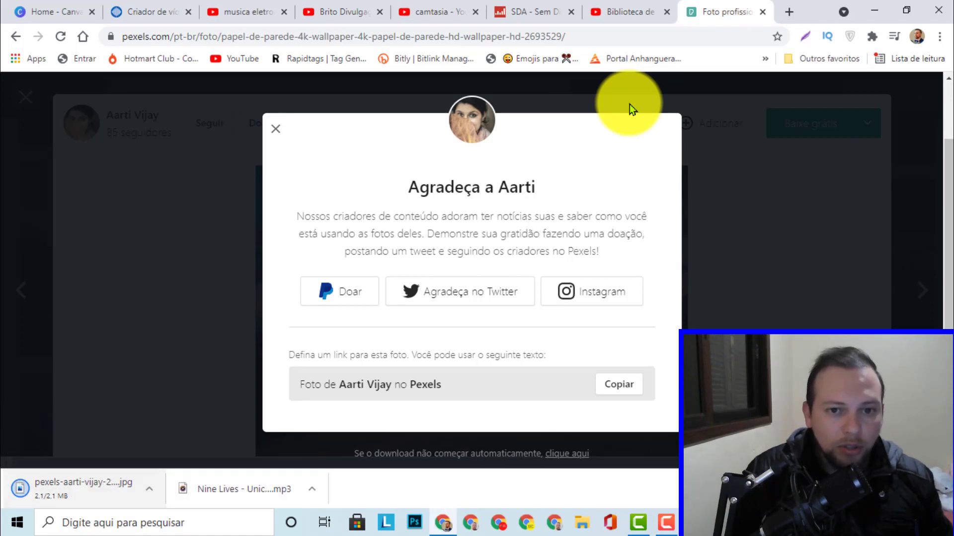
{"action": "left_click", "coordinate": [630, 103]}
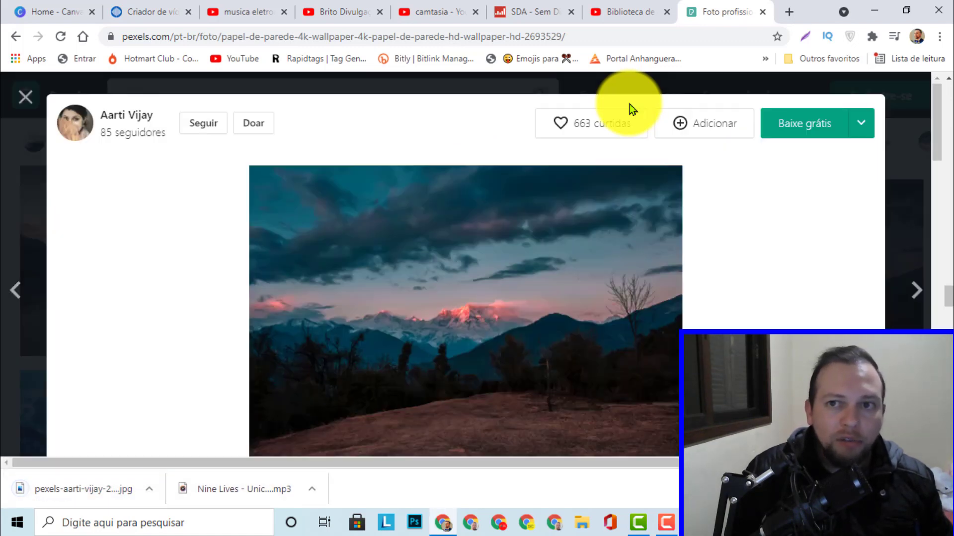
{"action": "key", "text": "Escape"}
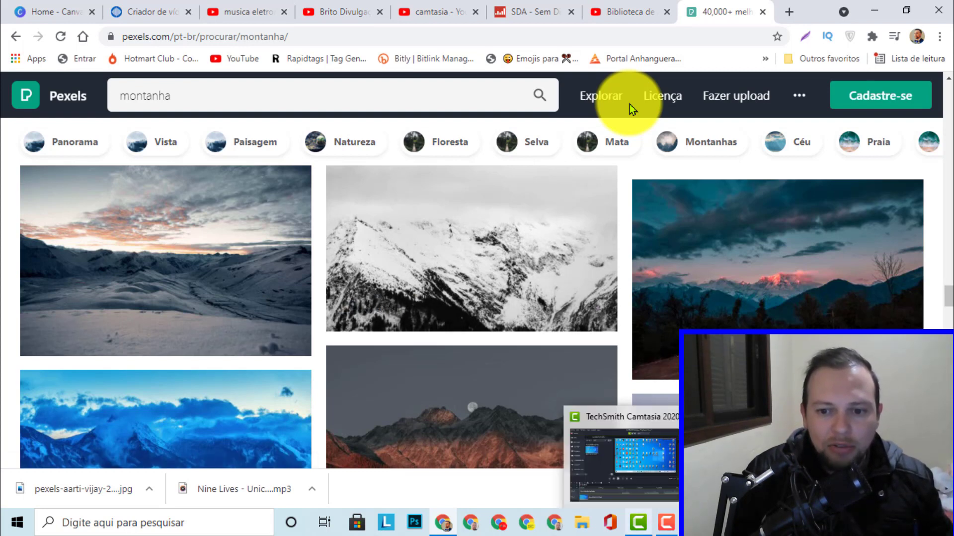
Step: Switch to Camtasia and delete the screen recording's video and audio clips from the timeline
{"action": "left_click", "coordinate": [638, 523]}
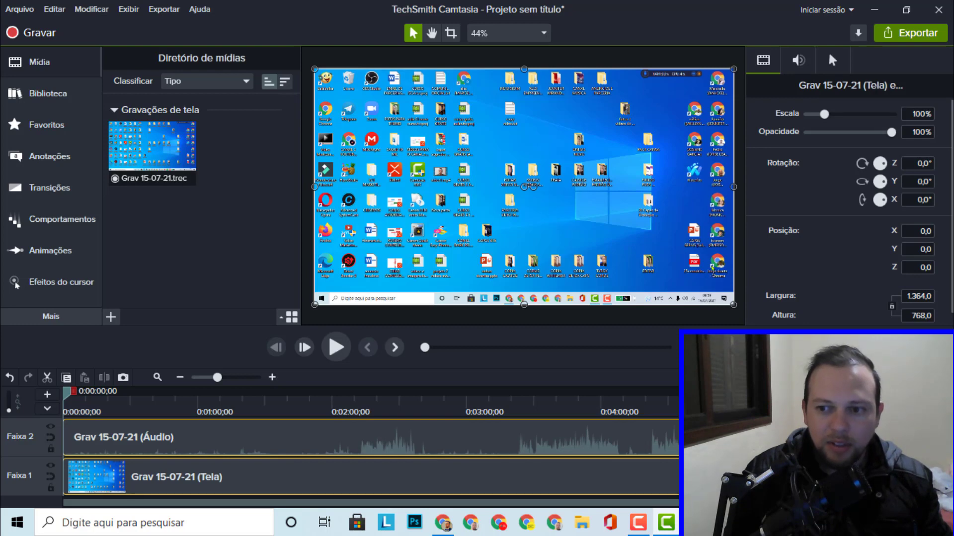
{"action": "key", "text": "Delete"}
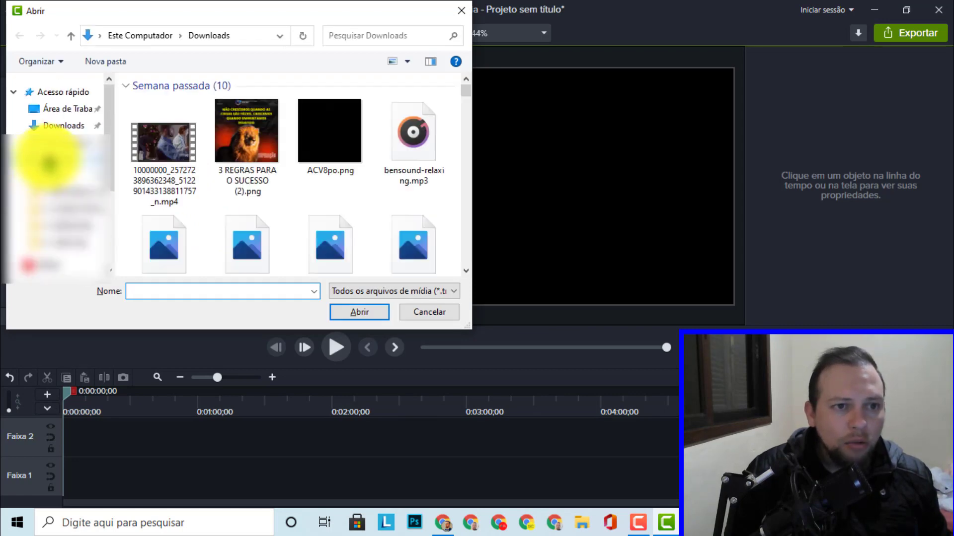
Step: Import the downloaded mountain photo and the y2mate electronic music file from the Downloads folder into the media bin
{"action": "left_click", "coordinate": [68, 127]}
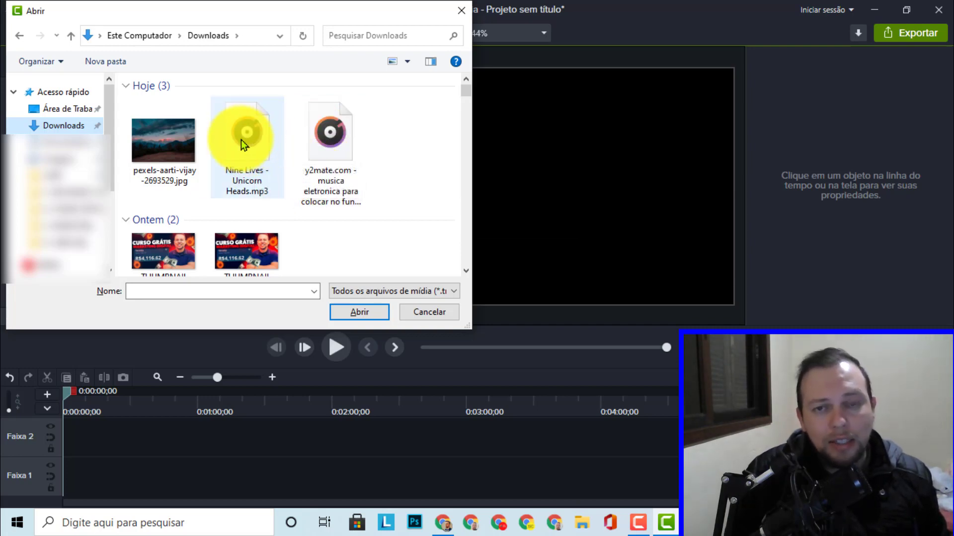
{"action": "left_click", "coordinate": [156, 148]}
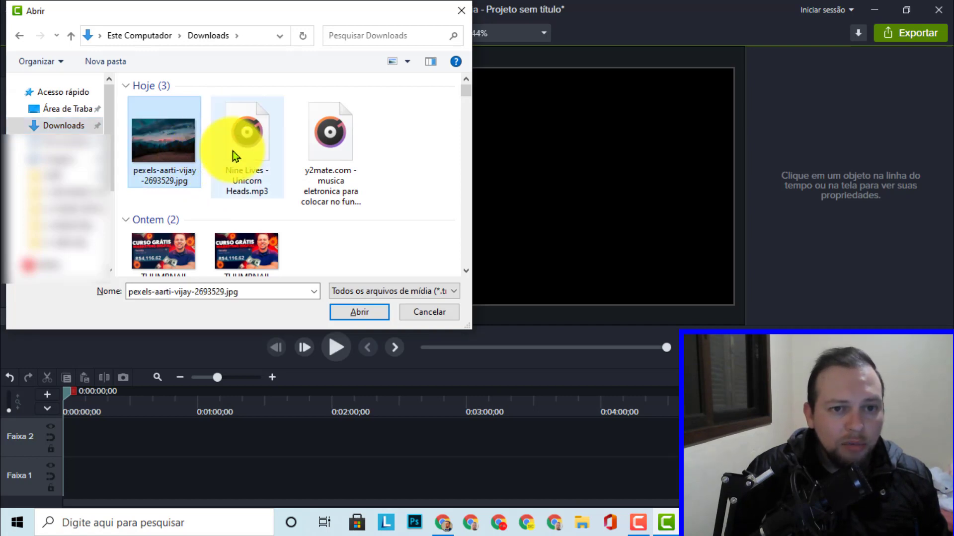
{"action": "left_click", "coordinate": [332, 147], "text": "ctrl"}
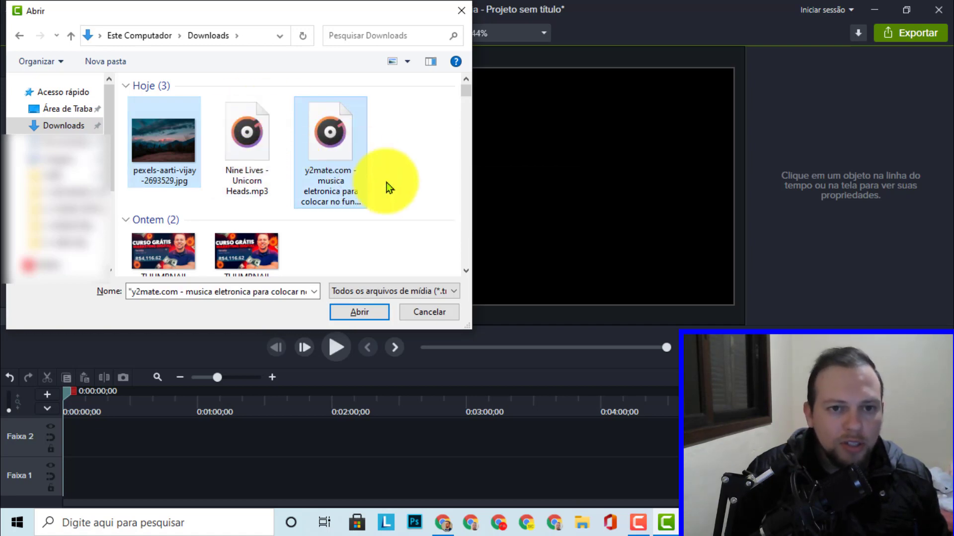
{"action": "left_click", "coordinate": [363, 314]}
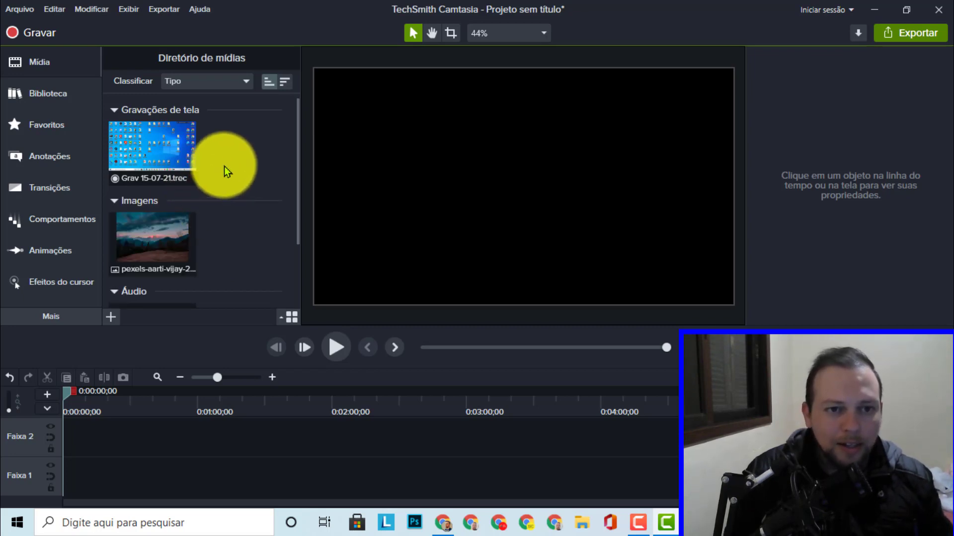
Step: Place the mountain photo at the start of Faixa 2 and enlarge it to about 27% scale so it fills the canvas
{"action": "scroll", "coordinate": [246, 228], "scroll_direction": "down", "scroll_amount": 2}
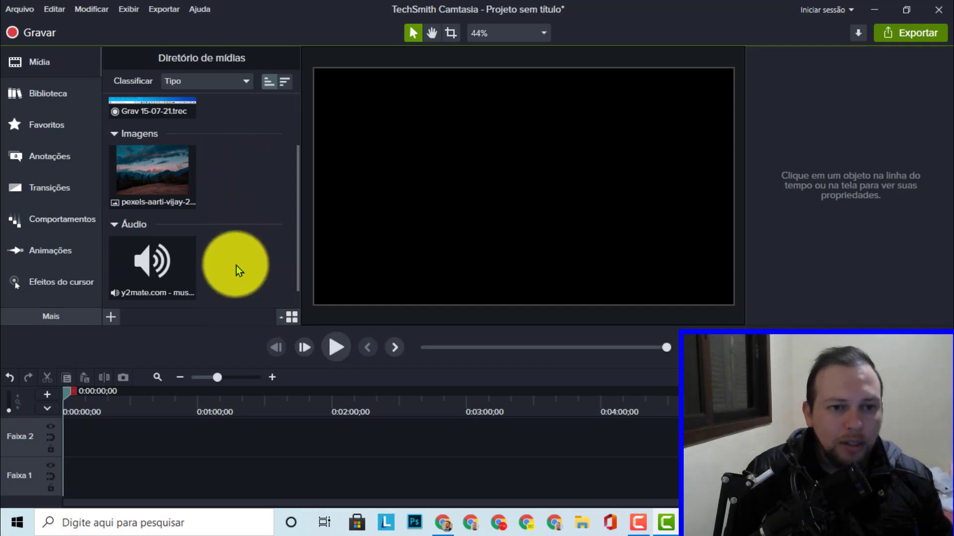
{"action": "left_click", "coordinate": [168, 170]}
{"action": "left_click_drag", "start_coordinate": [168, 170], "coordinate": [155, 425]}
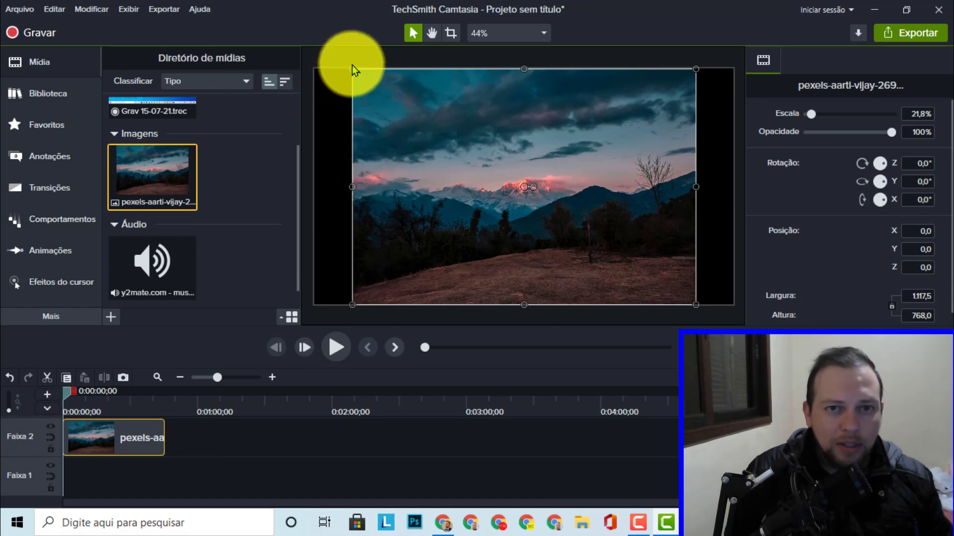
{"action": "left_click_drag", "start_coordinate": [352, 70], "coordinate": [309, 47]}
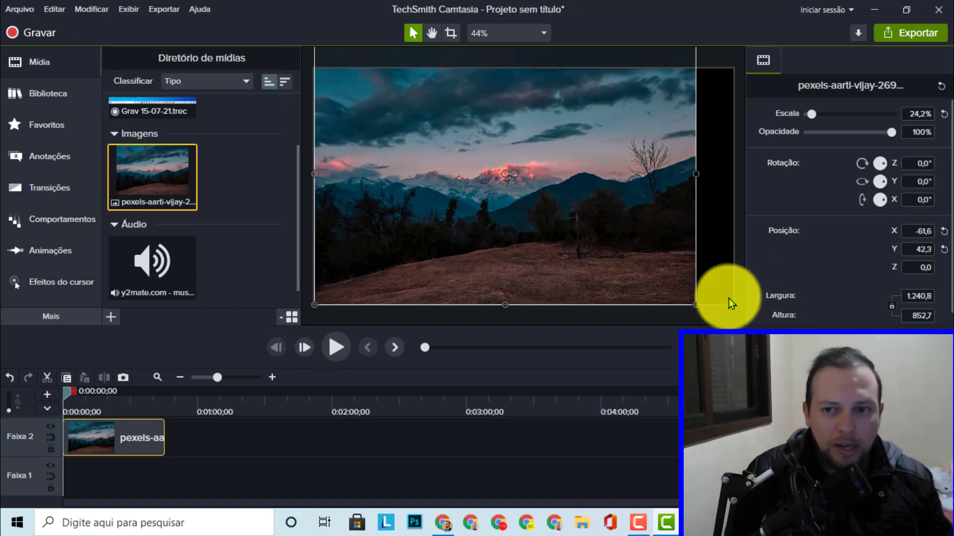
{"action": "left_click_drag", "start_coordinate": [695, 302], "coordinate": [731, 328]}
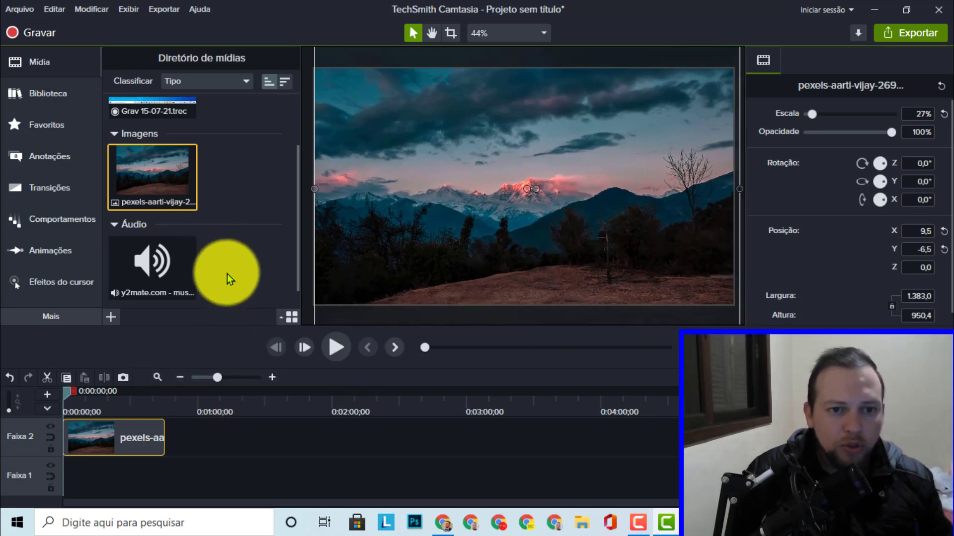
Step: Place the y2mate music at the start of Faixa 1 and extend the mountain photo clip to the music's length
{"action": "left_click_drag", "start_coordinate": [172, 278], "coordinate": [54, 477]}
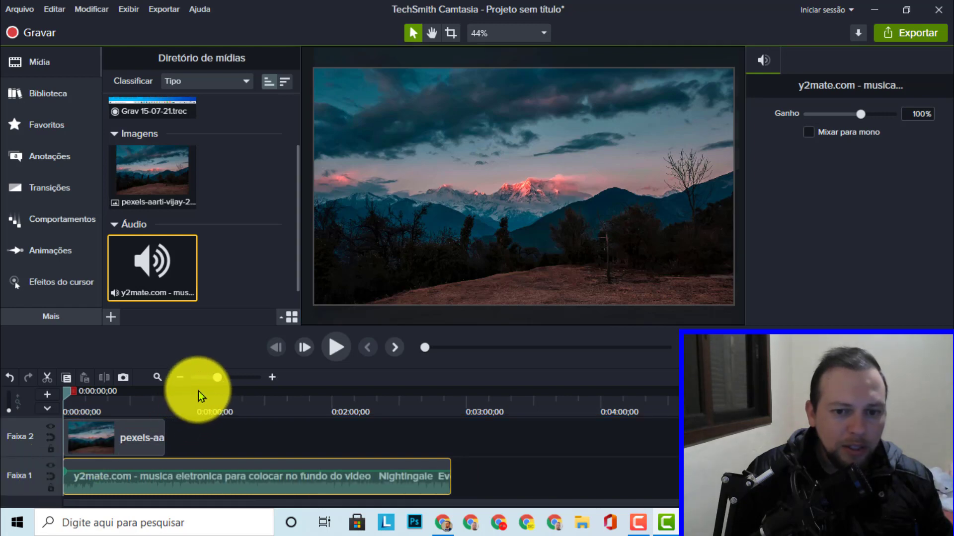
{"action": "left_click", "coordinate": [137, 434]}
{"action": "left_click_drag", "start_coordinate": [163, 432], "coordinate": [450, 463]}
{"action": "left_click", "coordinate": [487, 451]}
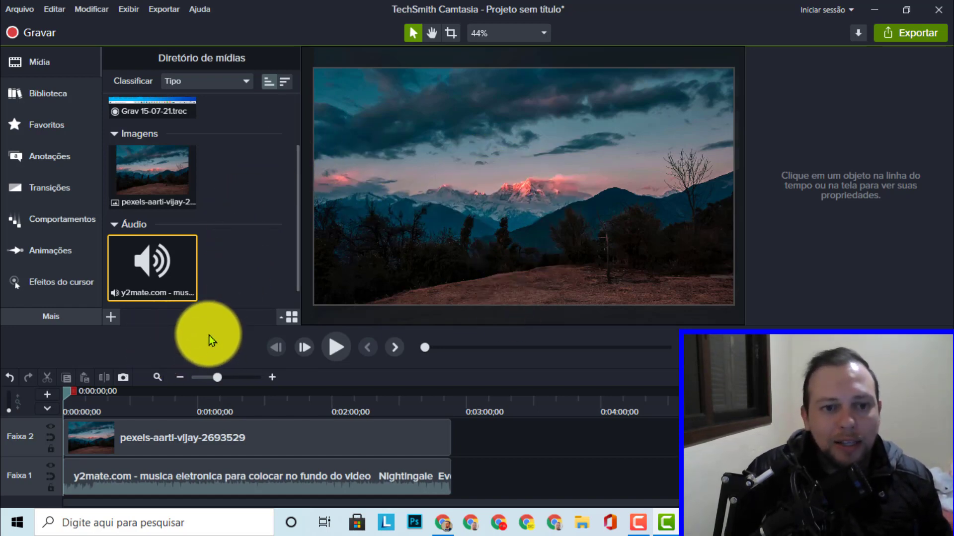
Step: Preview the photo with its background music, skip ahead to about 50 seconds, and pause the playback
{"action": "left_click", "coordinate": [341, 350]}
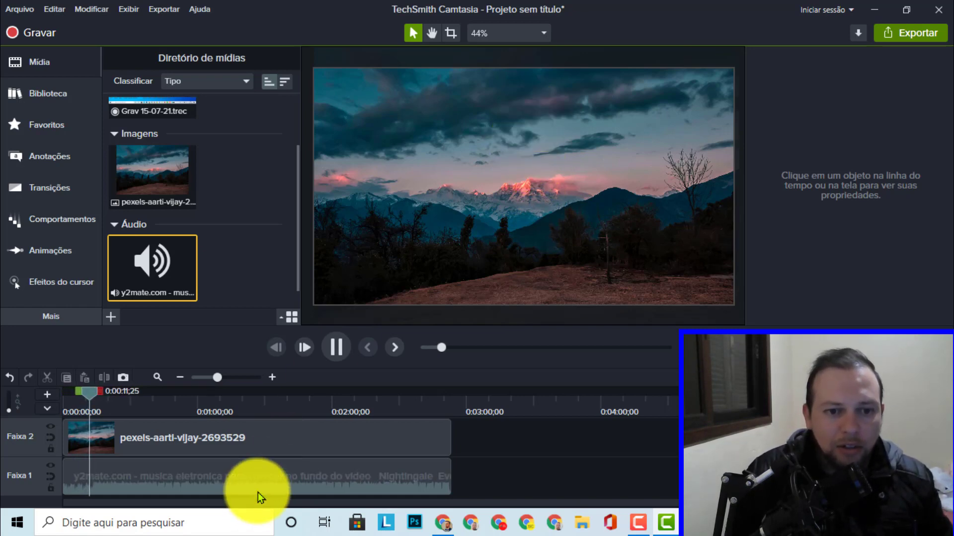
{"action": "left_click_drag", "start_coordinate": [89, 393], "coordinate": [166, 397]}
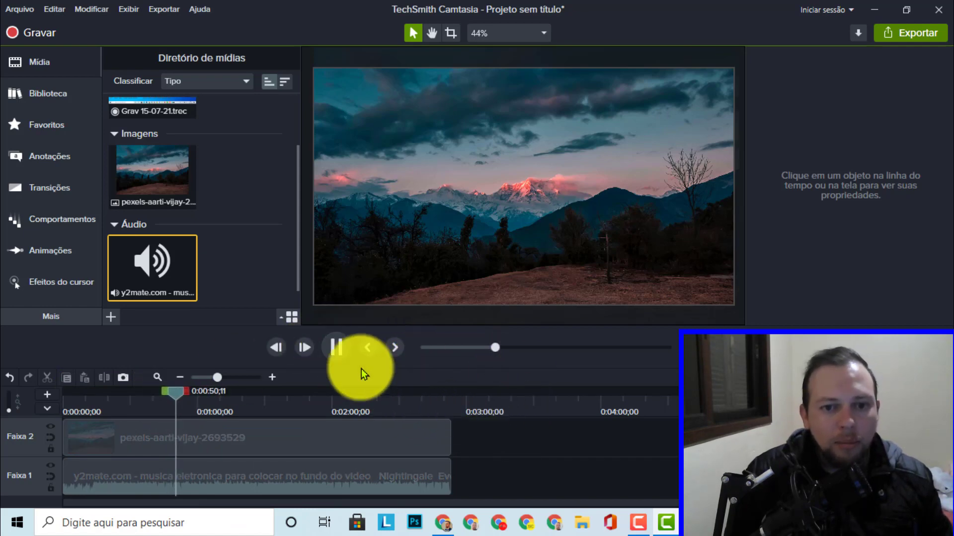
{"action": "left_click", "coordinate": [332, 348]}
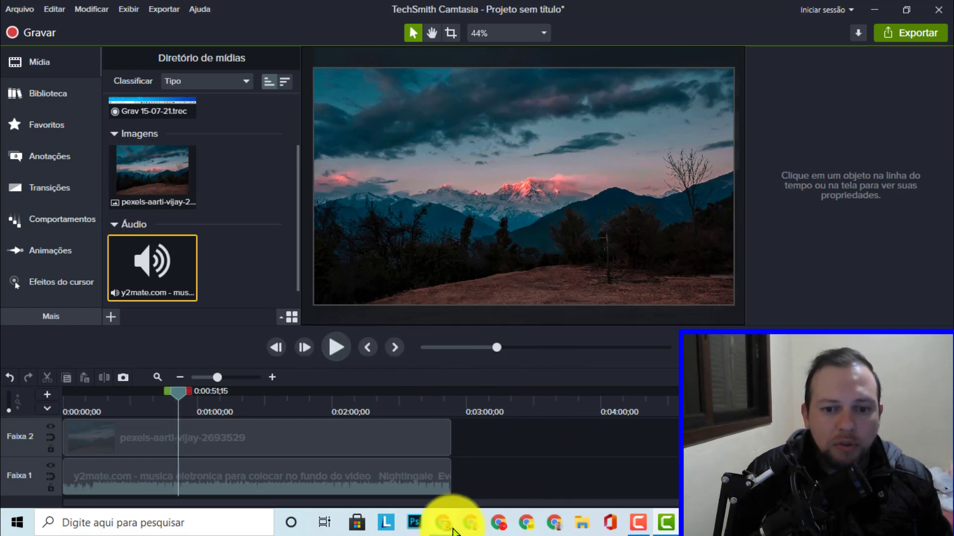
Step: Switch to Pexels in the browser, download the starry mountain time-lapse from the montanha video results, and dismiss the iStock offer
{"action": "mouse_move", "coordinate": [449, 532]}
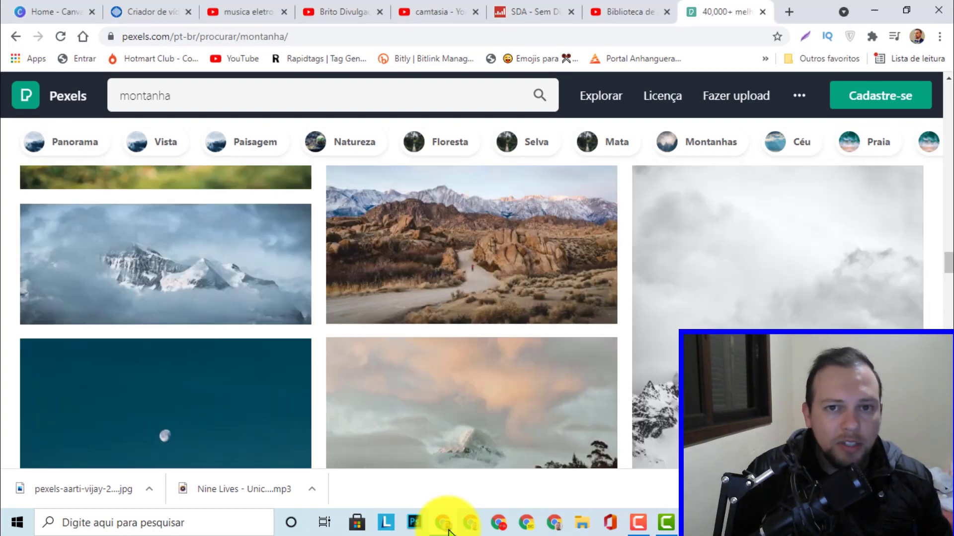
{"action": "scroll", "coordinate": [471, 318], "scroll_direction": "up", "scroll_amount": 15}
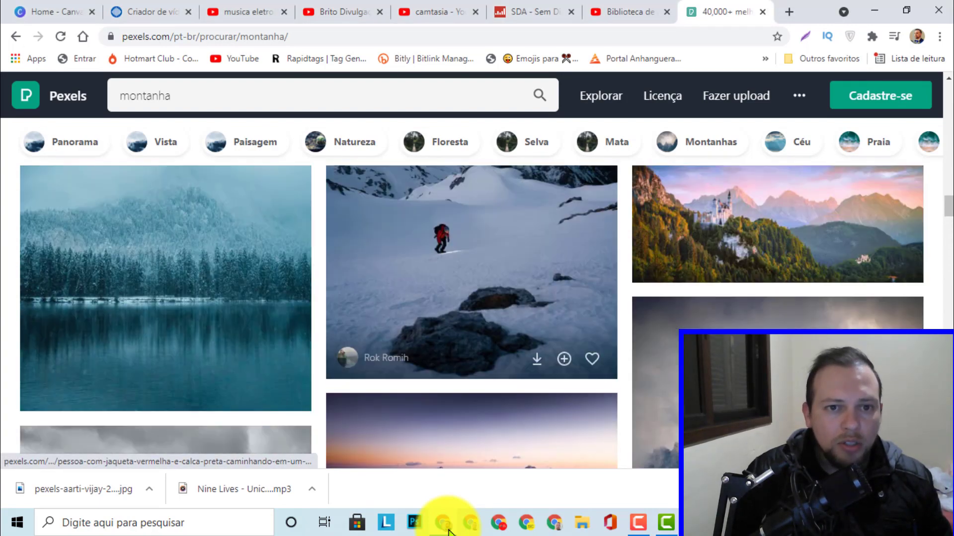
{"action": "scroll", "coordinate": [471, 318], "scroll_direction": "up", "scroll_amount": 10}
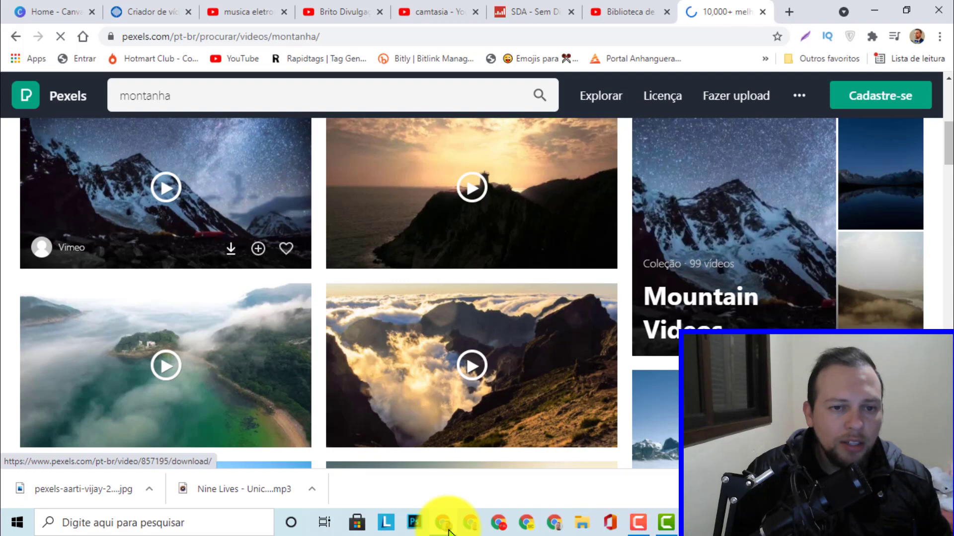
{"action": "left_click", "coordinate": [230, 248]}
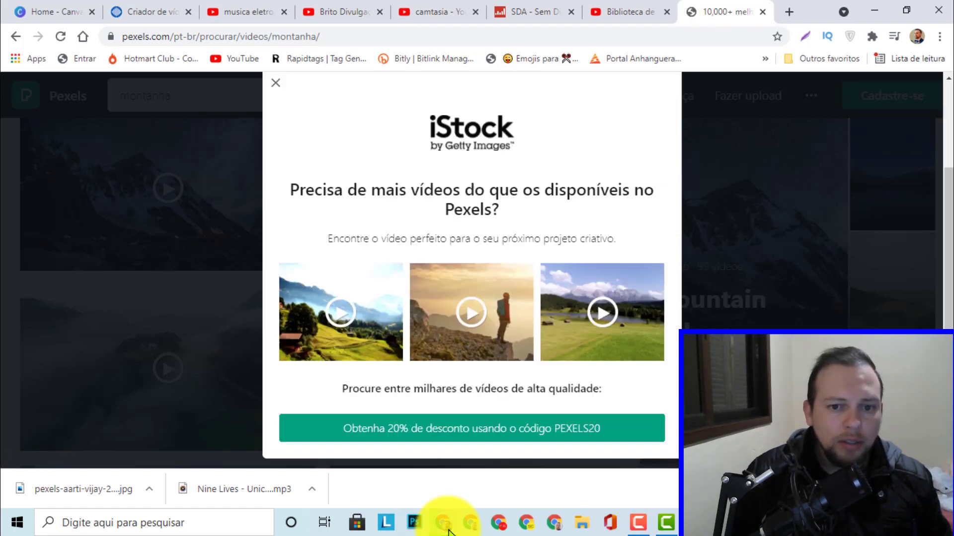
{"action": "key", "text": "Escape"}
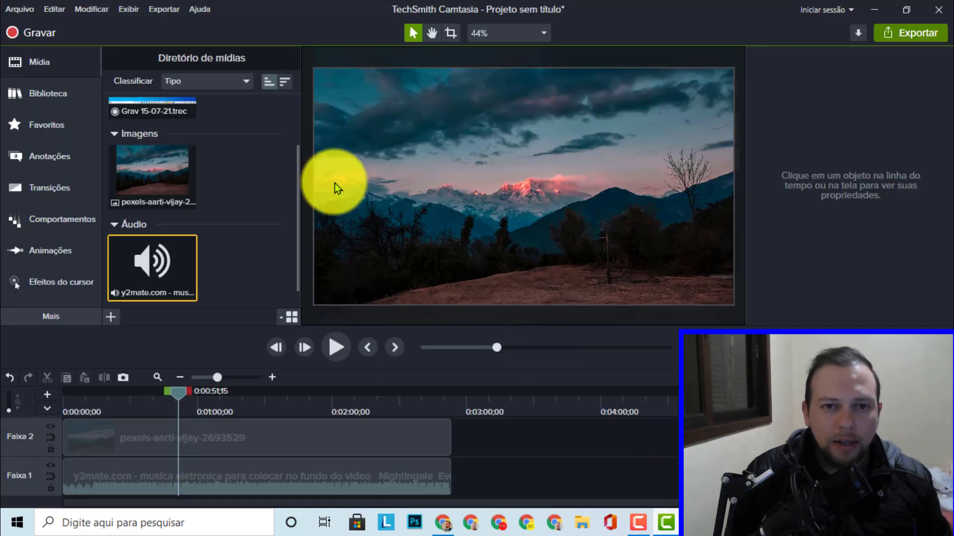
Step: Switch back to Camtasia and import Time Lapse Video Of Night Sky.mp4 from the Downloads folder
{"action": "left_click", "coordinate": [113, 322]}
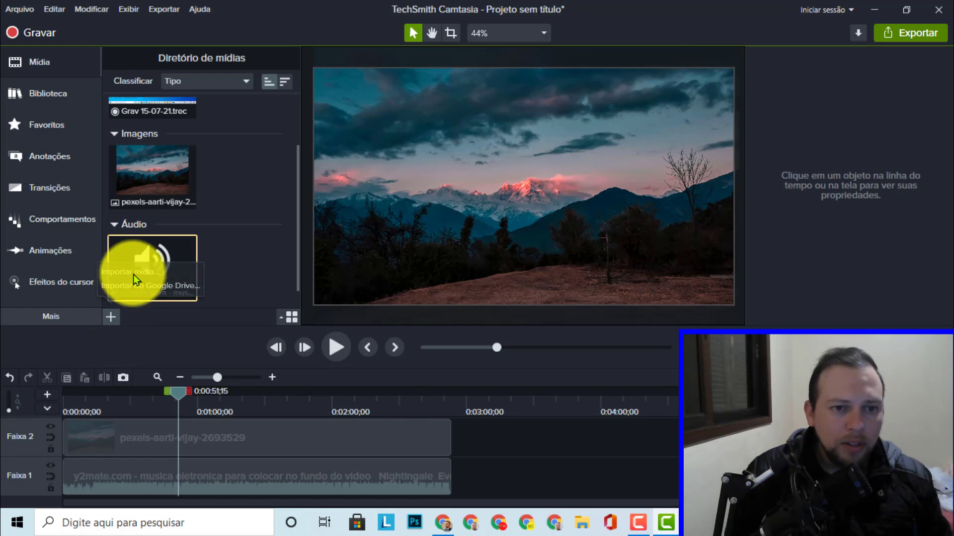
{"action": "left_click", "coordinate": [133, 274]}
{"action": "left_click", "coordinate": [155, 141]}
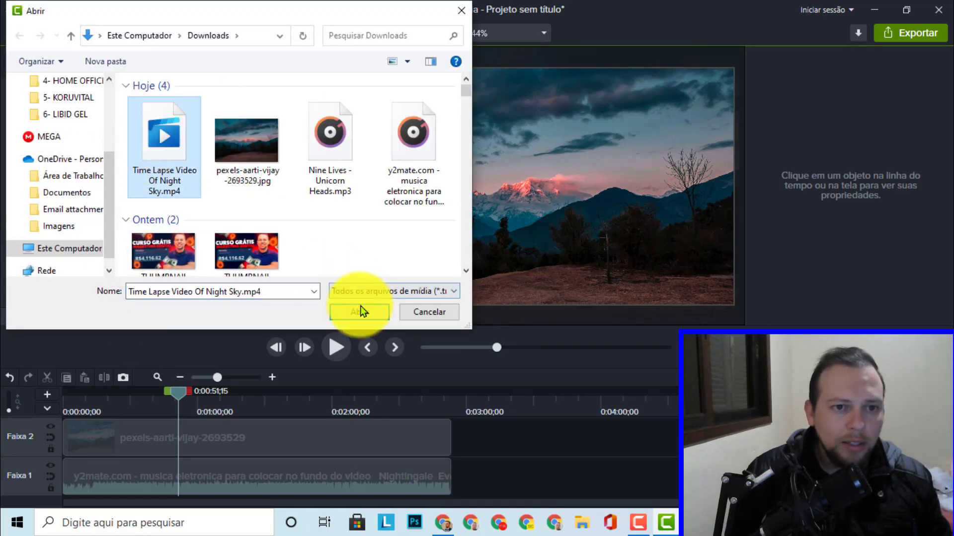
{"action": "left_click", "coordinate": [341, 310]}
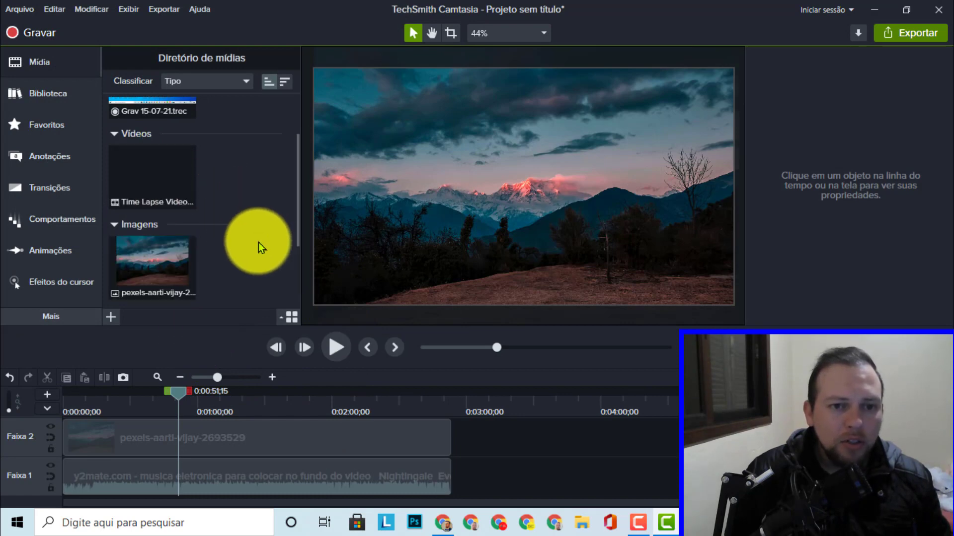
Step: Place the time-lapse video on a new track above the photo, just past the 3-minute mark
{"action": "left_click", "coordinate": [151, 173]}
{"action": "left_click_drag", "start_coordinate": [151, 172], "coordinate": [193, 413]}
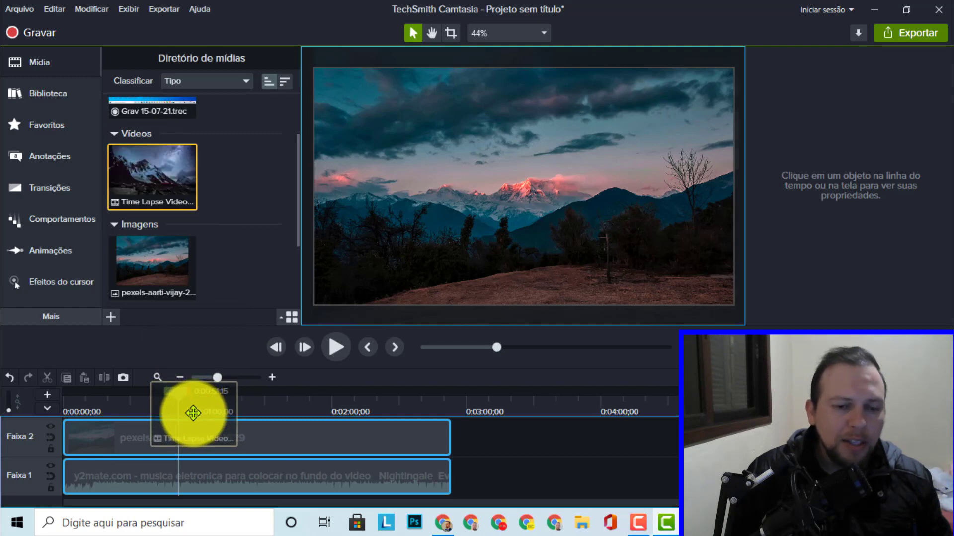
{"action": "left_click_drag", "start_coordinate": [193, 413], "coordinate": [484, 434]}
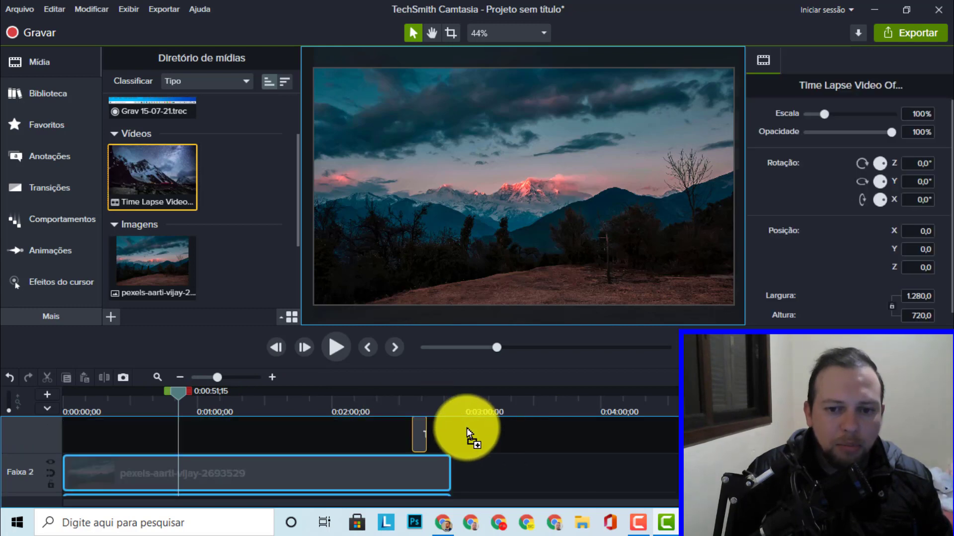
Step: Delete the mountain photo clip from Faixa 2
{"action": "left_click", "coordinate": [274, 478]}
{"action": "key", "text": "Delete"}
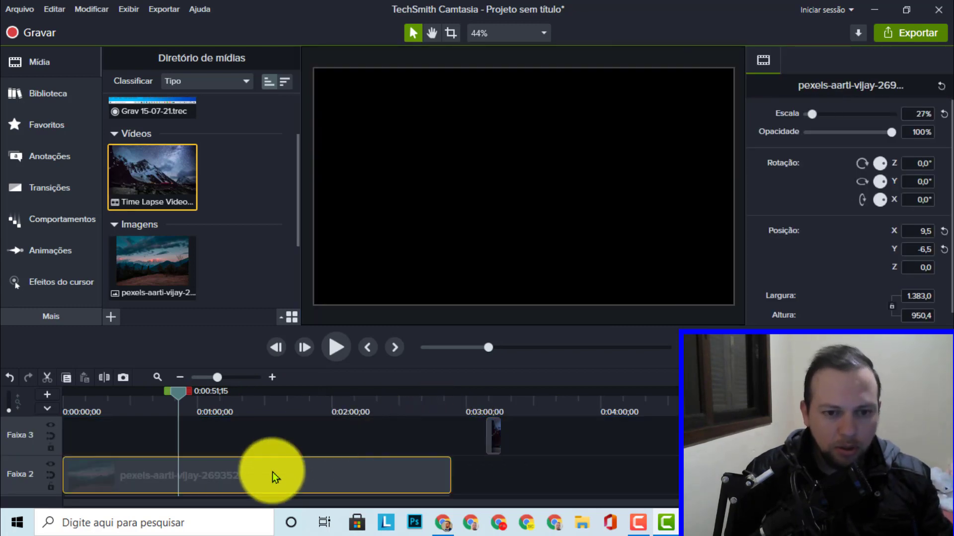
{"action": "scroll", "coordinate": [514, 443], "scroll_direction": "down", "scroll_amount": 1}
{"action": "scroll", "coordinate": [483, 463], "scroll_direction": "up", "scroll_amount": 1}
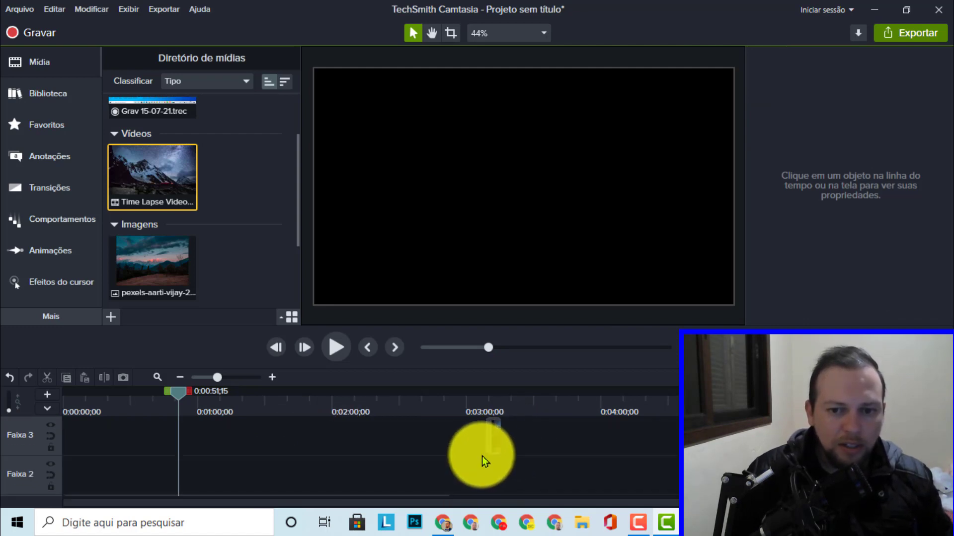
Step: Move the time-lapse clip to the very start of Faixa 2, directly above the beginning of the music
{"action": "left_click_drag", "start_coordinate": [495, 444], "coordinate": [74, 475]}
{"action": "scroll", "coordinate": [81, 448], "scroll_direction": "down", "scroll_amount": 1}
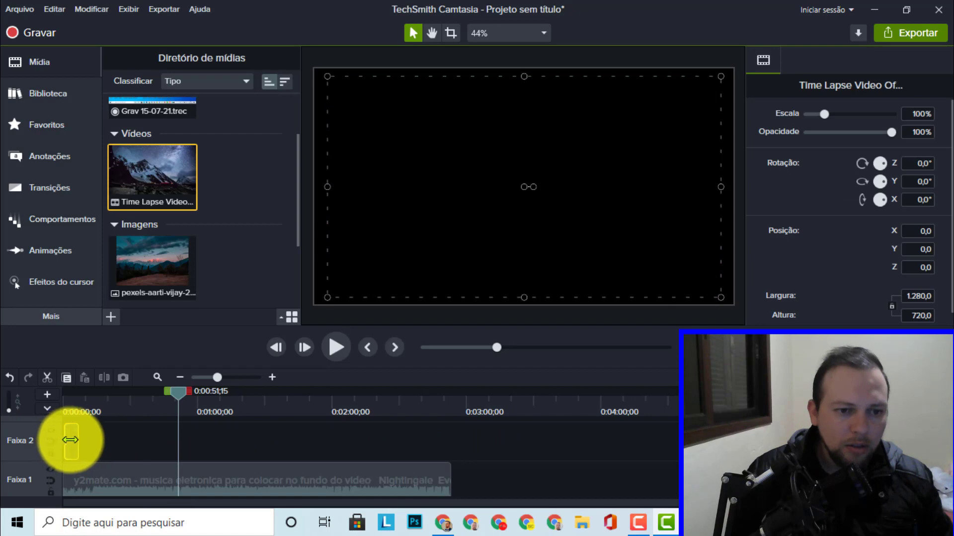
{"action": "left_click_drag", "start_coordinate": [70, 438], "coordinate": [79, 441]}
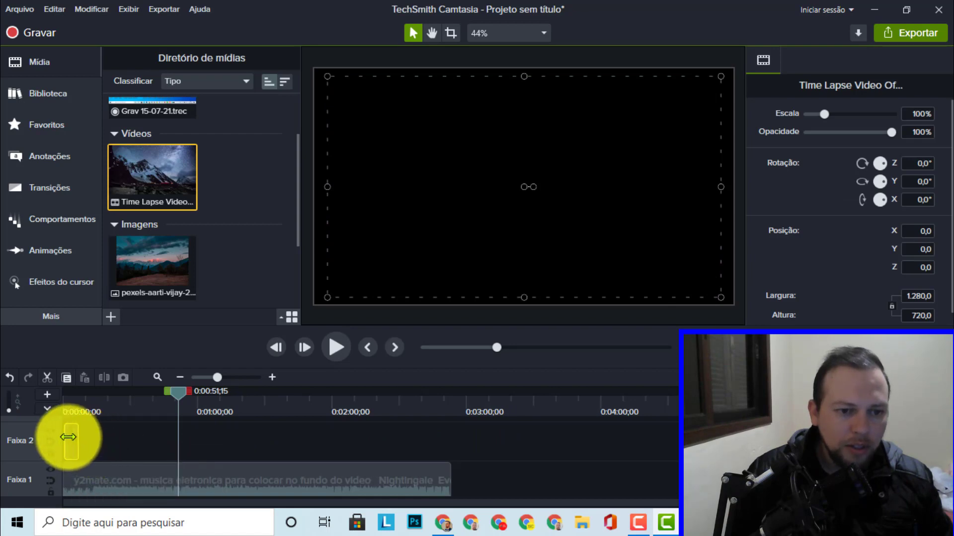
{"action": "left_click", "coordinate": [272, 377]}
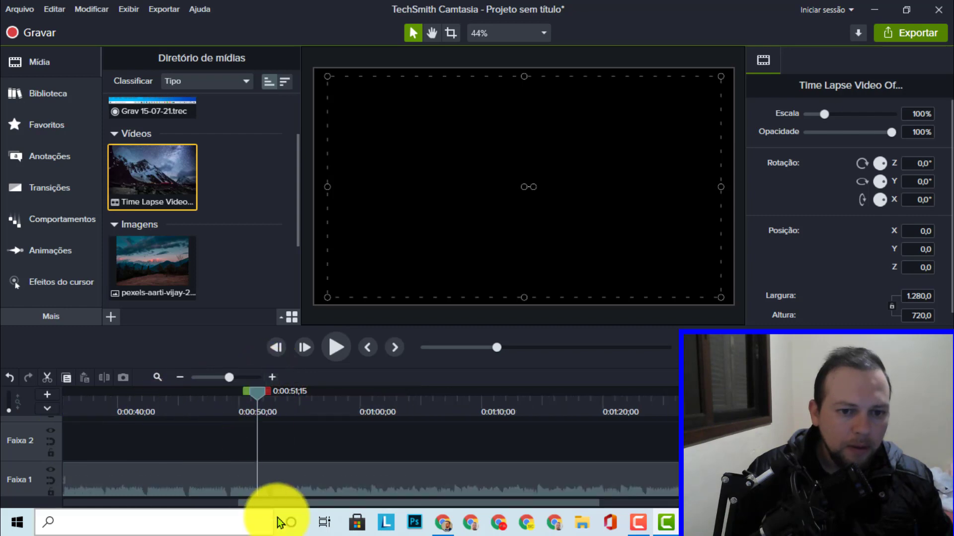
{"action": "scroll", "coordinate": [126, 497], "scroll_direction": "up", "scroll_amount": 2}
{"action": "scroll", "coordinate": [127, 496], "scroll_direction": "left", "scroll_amount": 3}
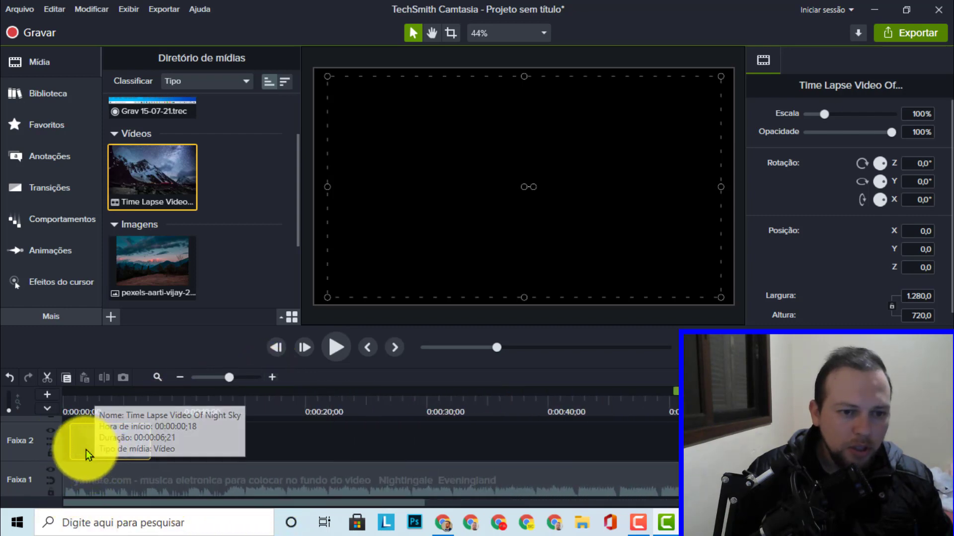
{"action": "left_click", "coordinate": [180, 377]}
{"action": "left_click", "coordinate": [180, 377]}
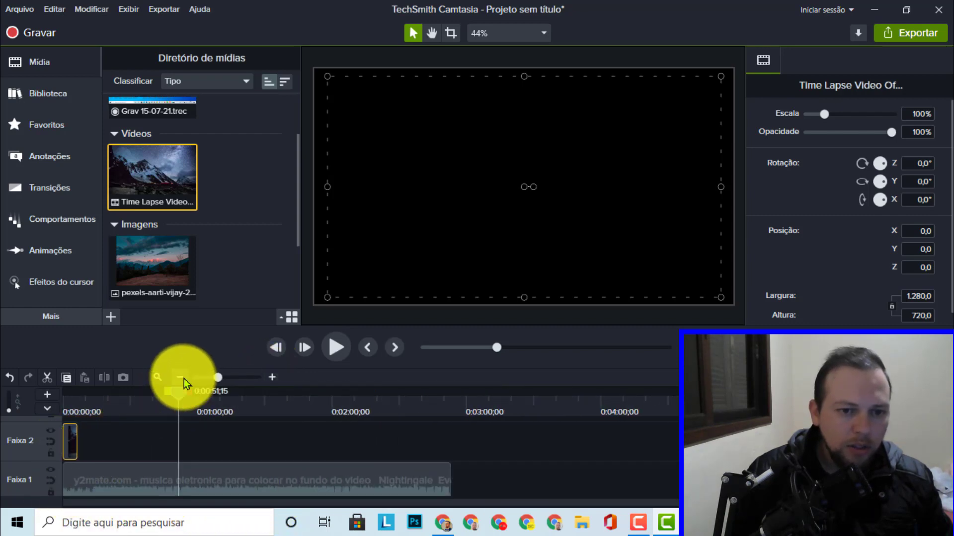
Step: Return the playhead to the start and enlarge the time-lapse to about 120.3% so it covers the whole canvas
{"action": "left_click_drag", "start_coordinate": [177, 397], "coordinate": [38, 404]}
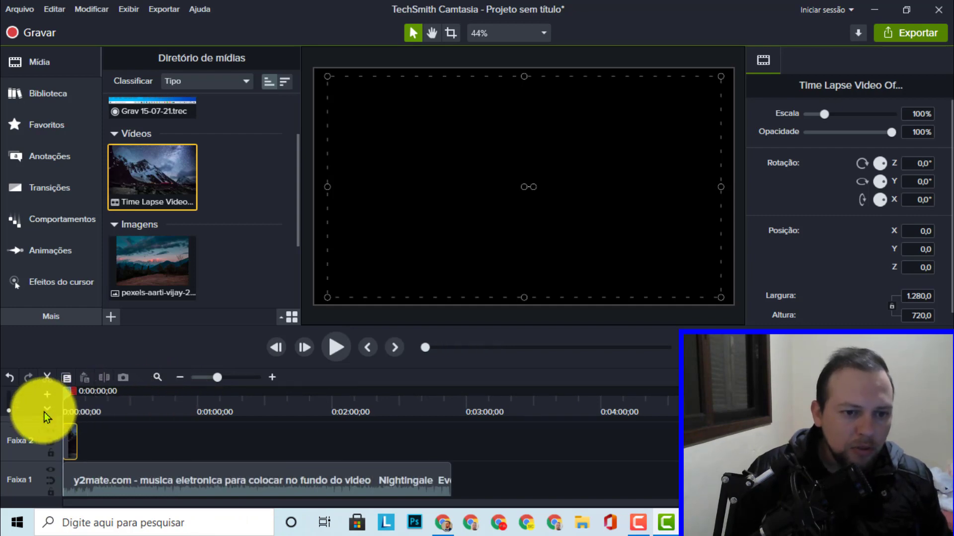
{"action": "left_click_drag", "start_coordinate": [326, 77], "coordinate": [301, 54]}
{"action": "left_click_drag", "start_coordinate": [721, 297], "coordinate": [743, 321]}
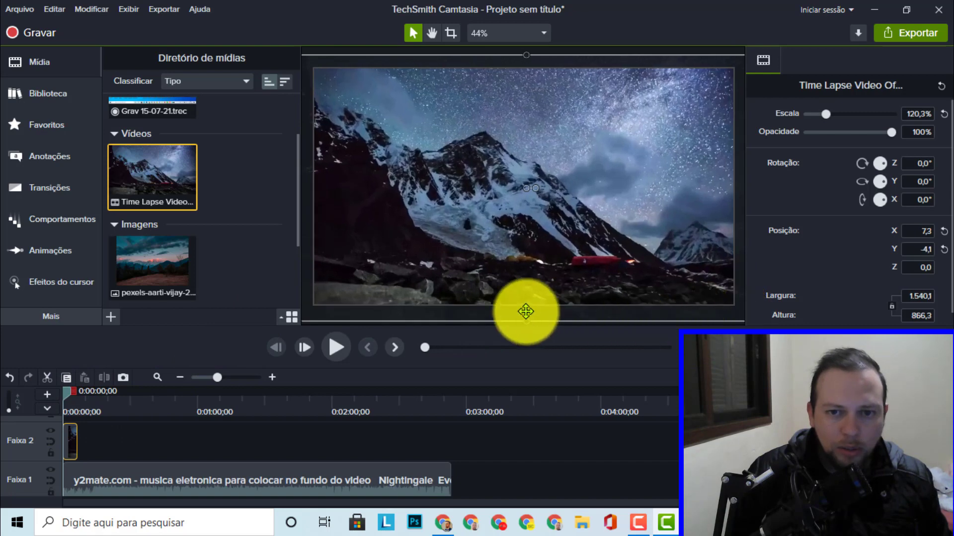
Step: Preview the time-lapse and trim off its dark fade-out ending so the clip lasts 4 seconds
{"action": "left_click", "coordinate": [342, 349]}
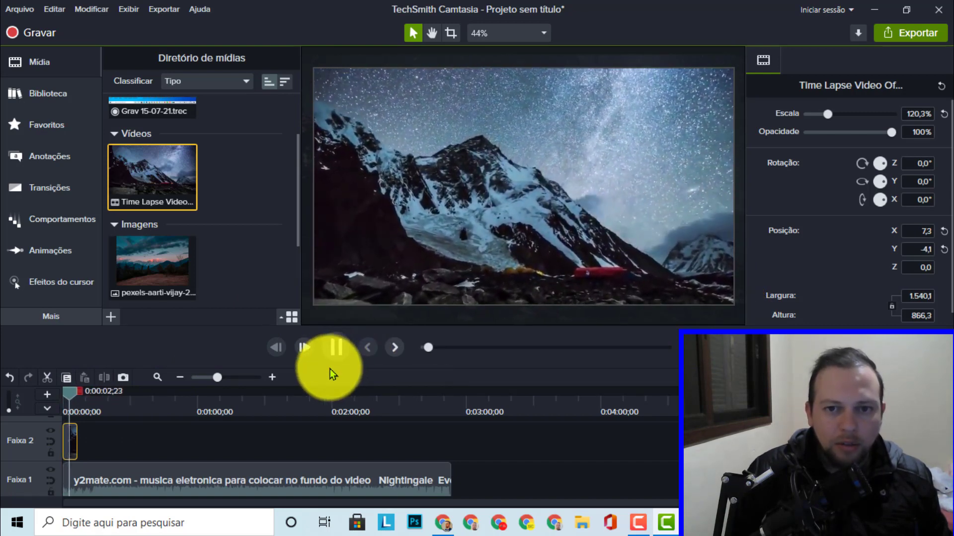
{"action": "left_click", "coordinate": [332, 347]}
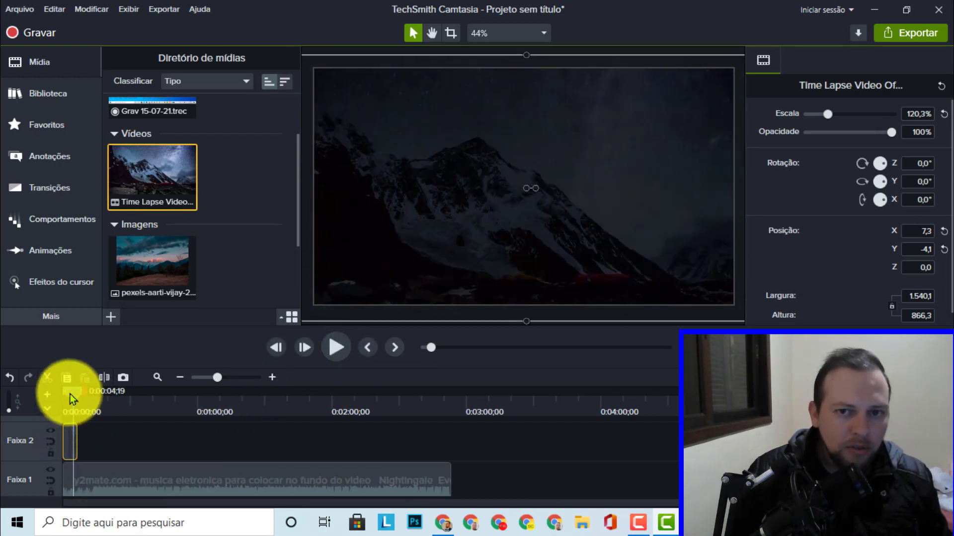
{"action": "left_click_drag", "start_coordinate": [71, 399], "coordinate": [70, 437]}
Step: Copy the trimmed time-lapse clip, paste it on Faixa 2 and attach the copy directly to the end of the first clip
{"action": "left_click", "coordinate": [273, 378]}
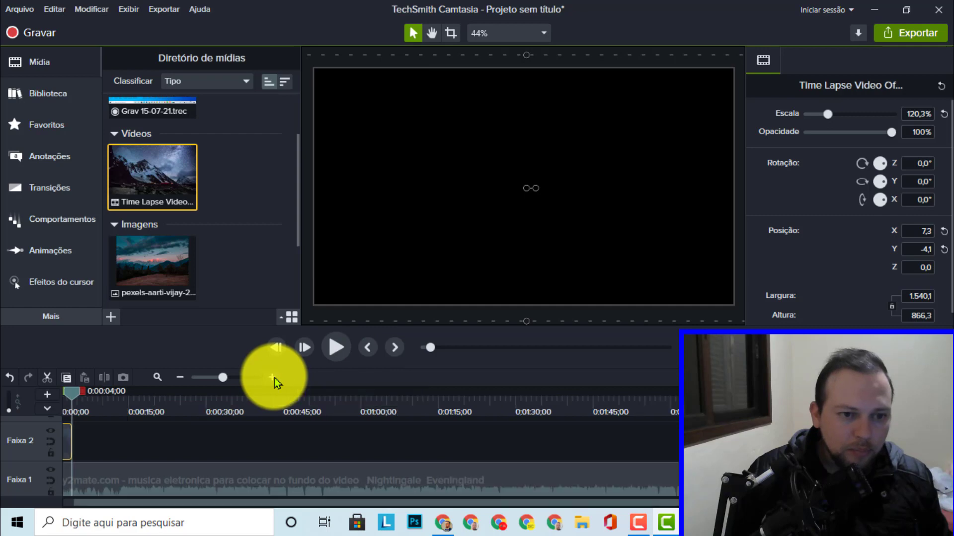
{"action": "scroll", "coordinate": [129, 484], "scroll_direction": "up", "scroll_amount": 1}
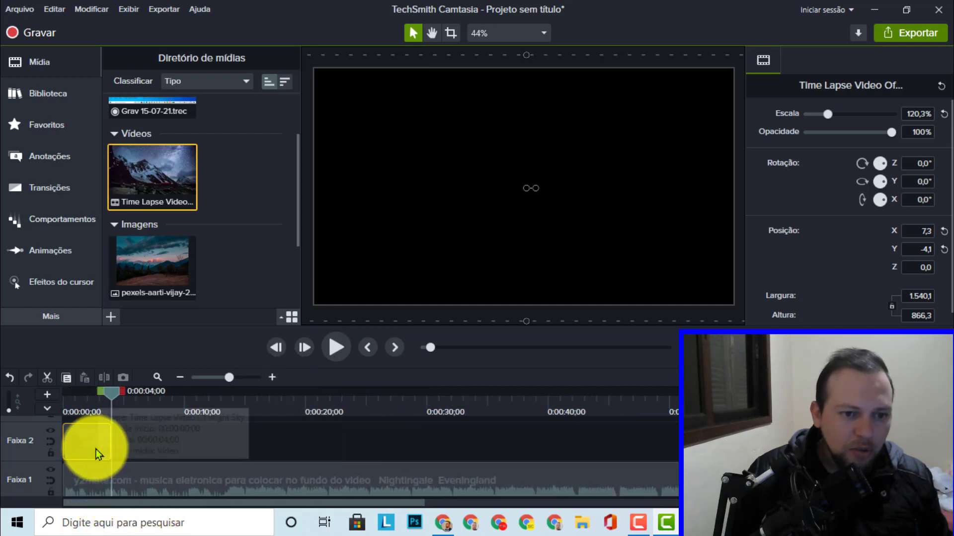
{"action": "right_click", "coordinate": [97, 454]}
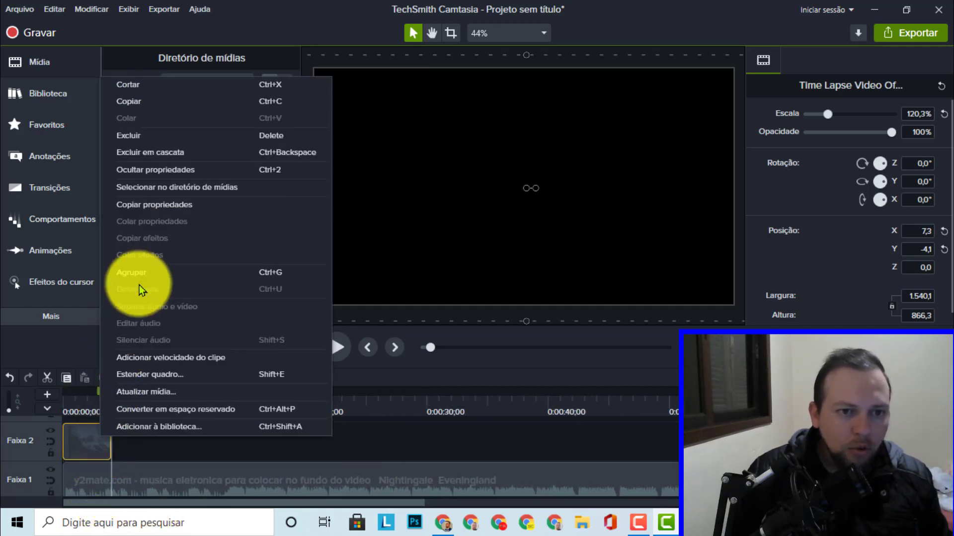
{"action": "left_click", "coordinate": [141, 106]}
{"action": "left_click", "coordinate": [140, 439]}
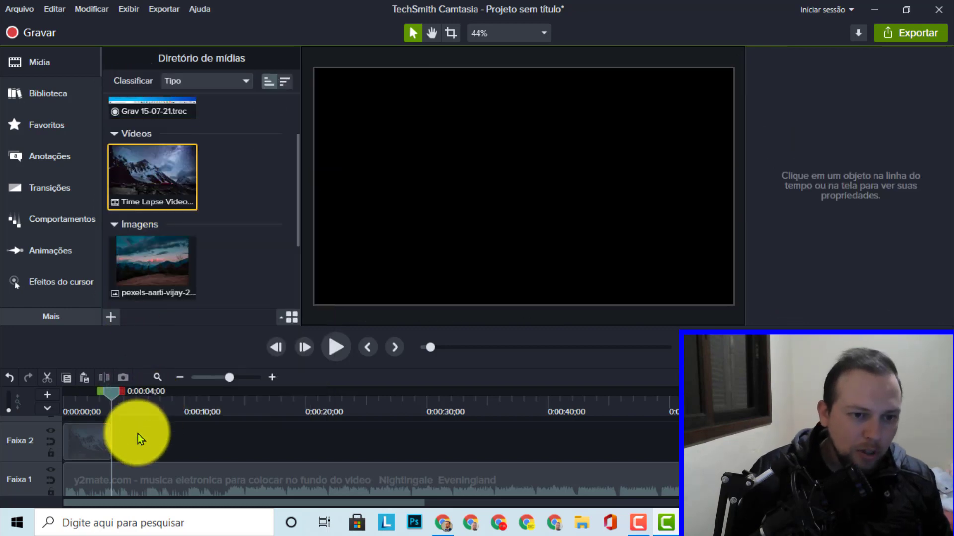
{"action": "right_click", "coordinate": [140, 438]}
{"action": "left_click", "coordinate": [196, 206]}
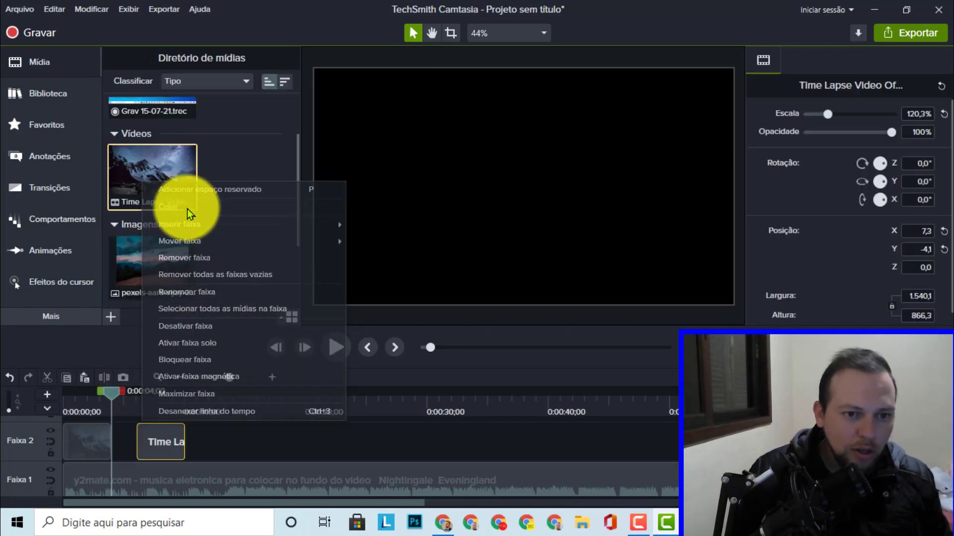
{"action": "left_click_drag", "start_coordinate": [124, 398], "coordinate": [228, 391]}
{"action": "left_click_drag", "start_coordinate": [164, 438], "coordinate": [141, 441]}
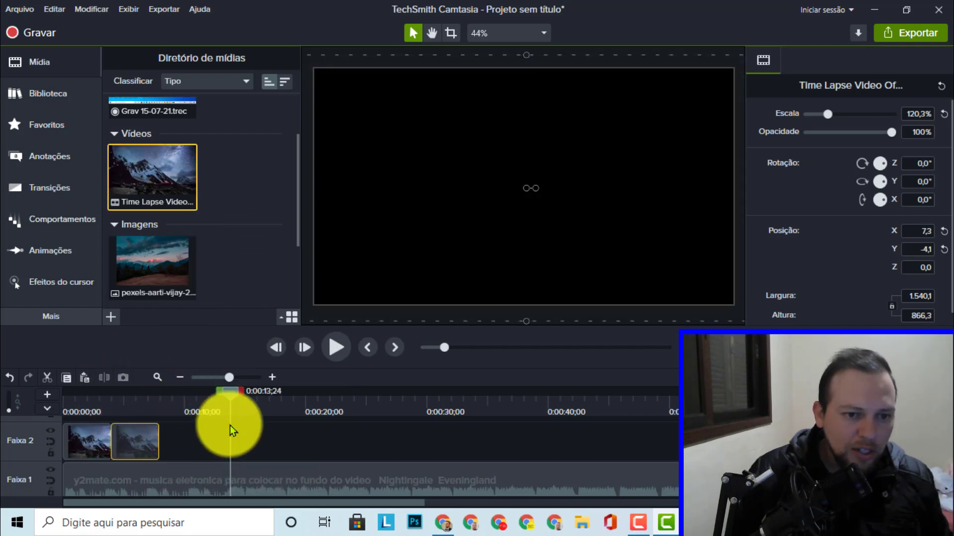
Step: Paste a third copy of the time-lapse on Faixa 2 and attach it right behind the second clip
{"action": "left_click", "coordinate": [187, 447]}
{"action": "right_click", "coordinate": [189, 444]}
{"action": "mouse_move", "coordinate": [233, 248]}
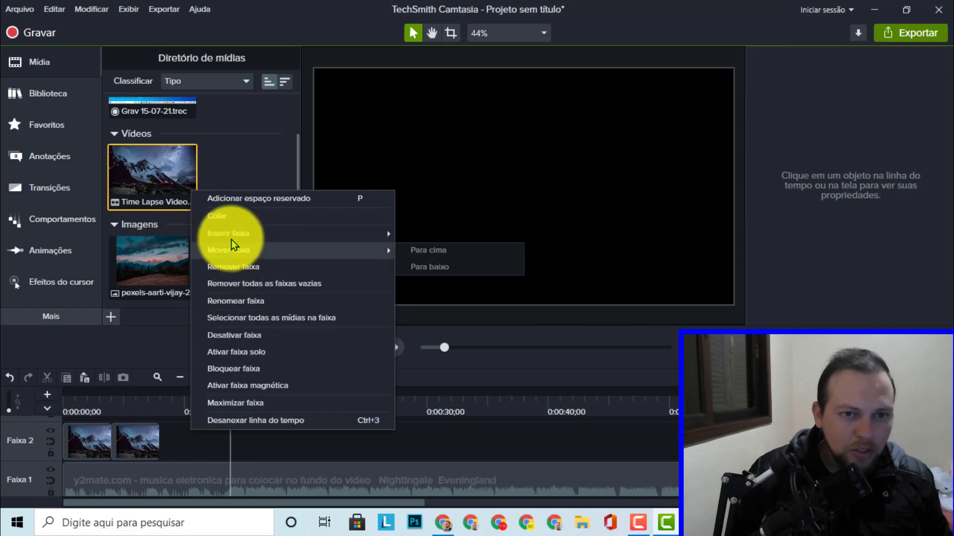
{"action": "left_click", "coordinate": [219, 215]}
{"action": "left_click_drag", "start_coordinate": [202, 447], "coordinate": [175, 446]}
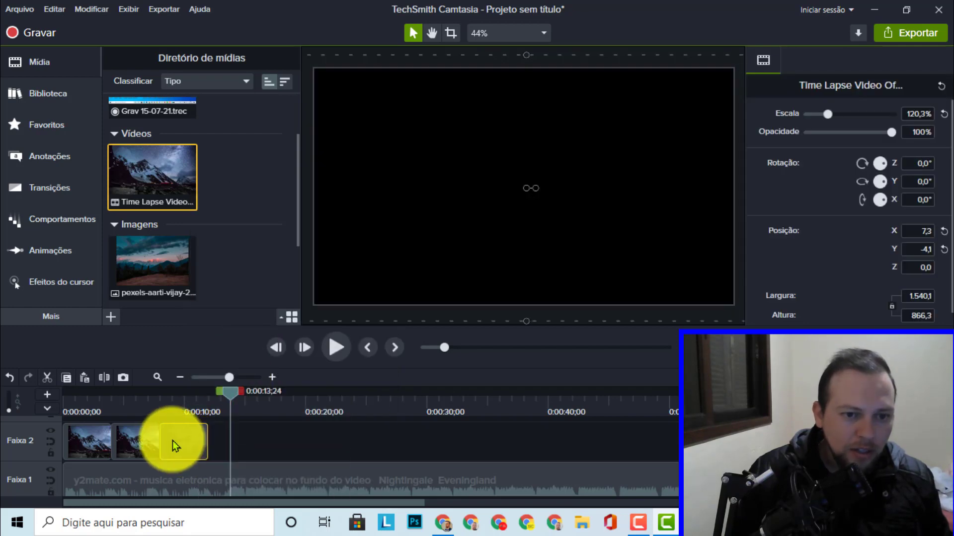
{"action": "left_click", "coordinate": [213, 440]}
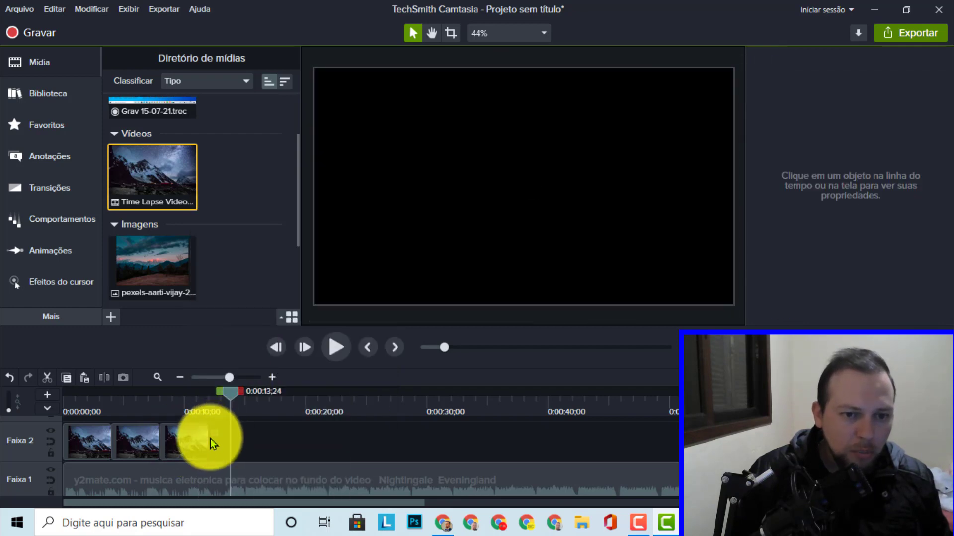
Step: Copy all three time-lapse clips together, paste them on Faixa 2 and move the pasted set against the third clip
{"action": "left_click", "coordinate": [86, 447]}
{"action": "right_click", "coordinate": [86, 440]}
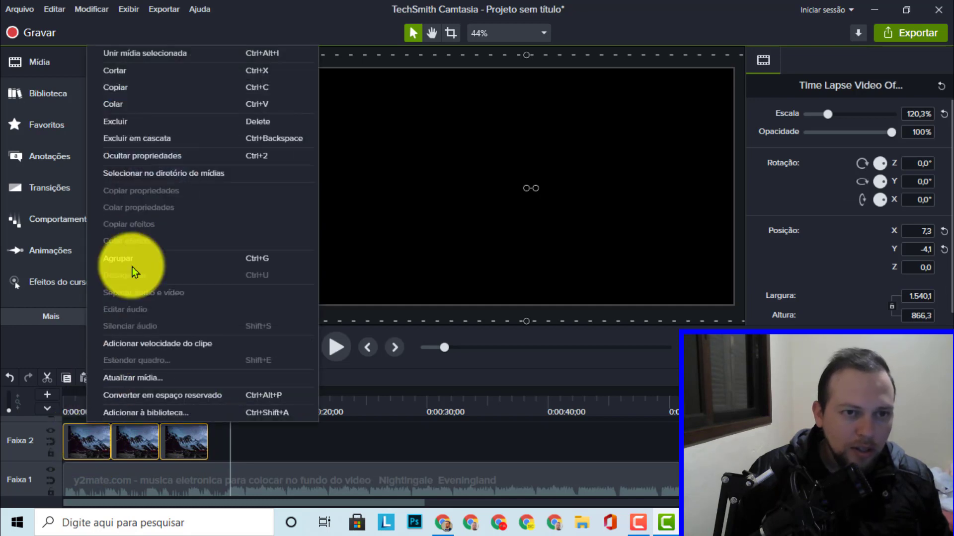
{"action": "left_click", "coordinate": [128, 99]}
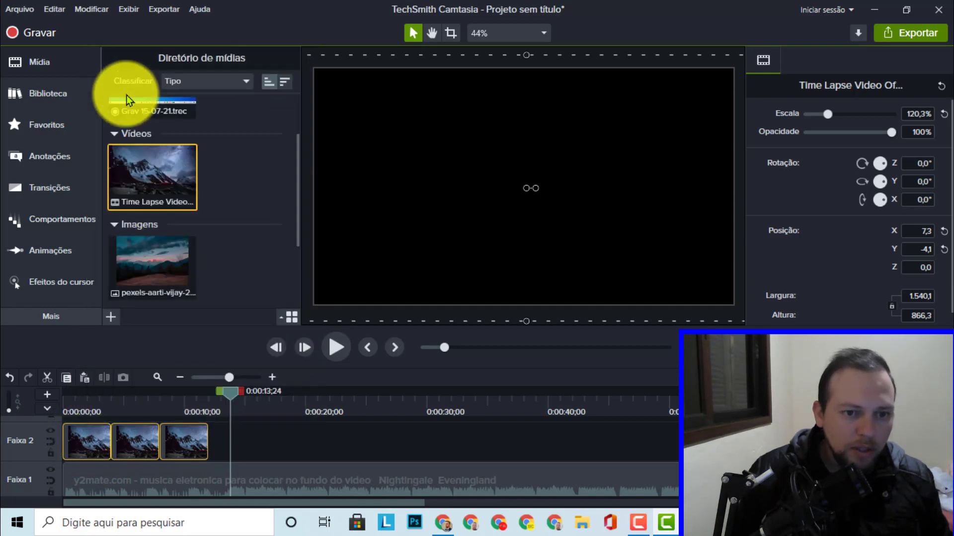
{"action": "left_click", "coordinate": [266, 434]}
{"action": "right_click", "coordinate": [267, 434]}
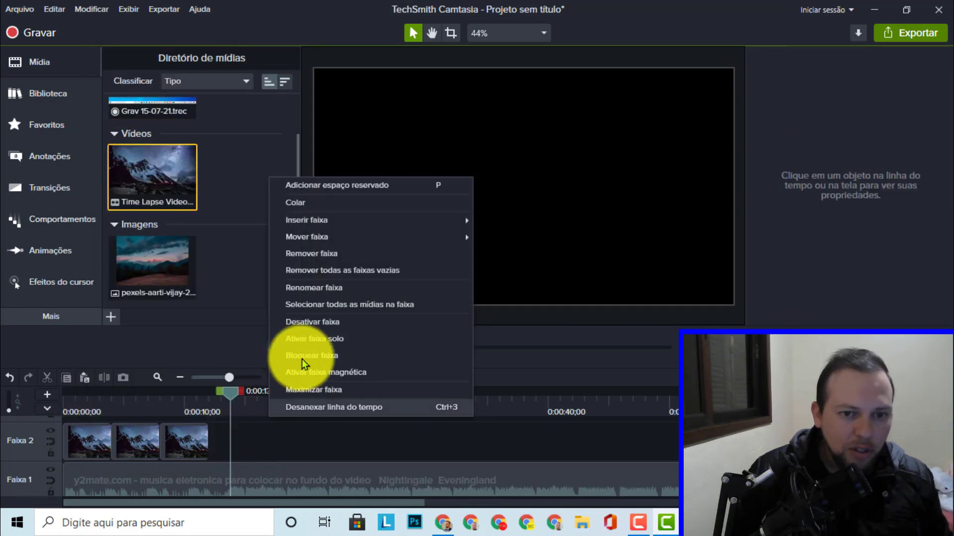
{"action": "left_click", "coordinate": [294, 202]}
{"action": "left_click", "coordinate": [539, 432]}
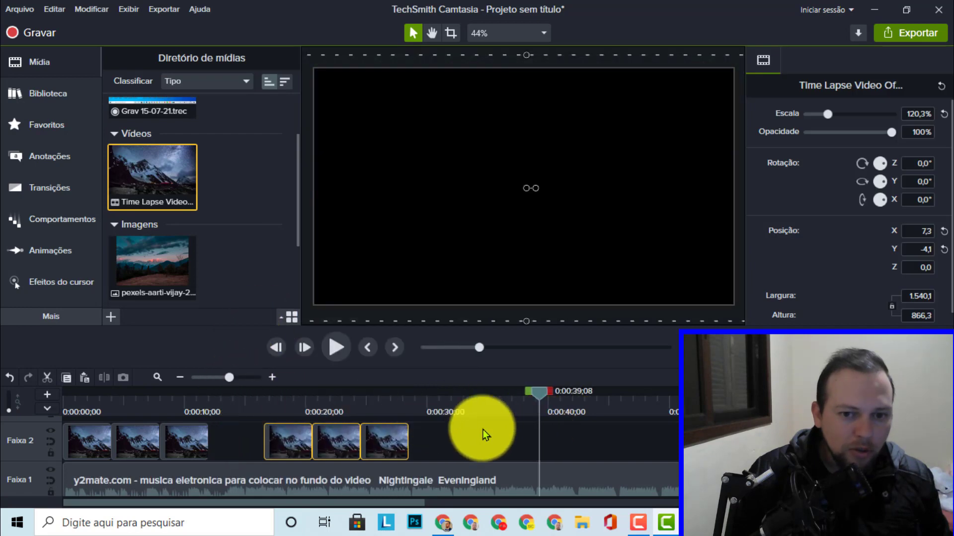
{"action": "left_click_drag", "start_coordinate": [389, 449], "coordinate": [332, 450]}
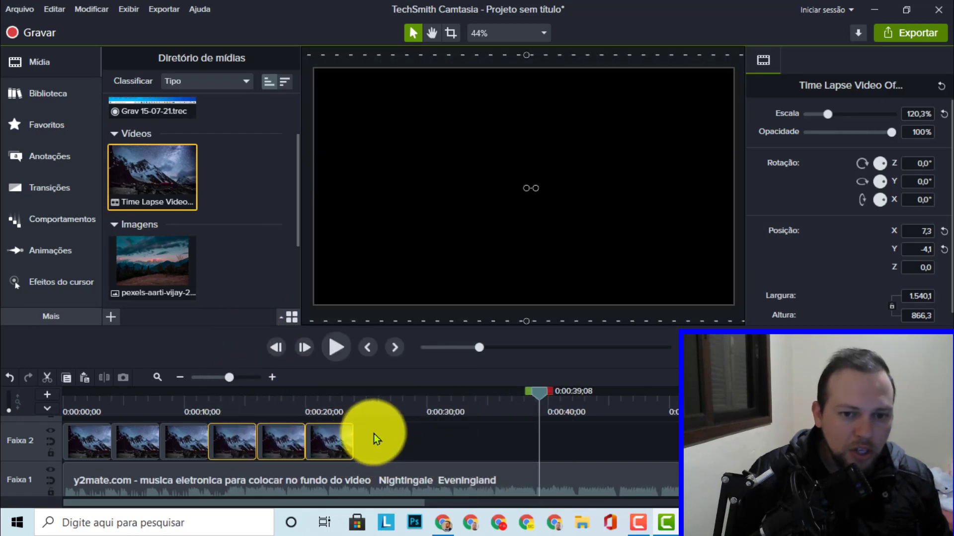
Step: Copy all six time-lapse clips on Faixa 2, paste them and attach the pasted set behind the sixth clip
{"action": "left_click_drag", "start_coordinate": [383, 432], "coordinate": [92, 449]}
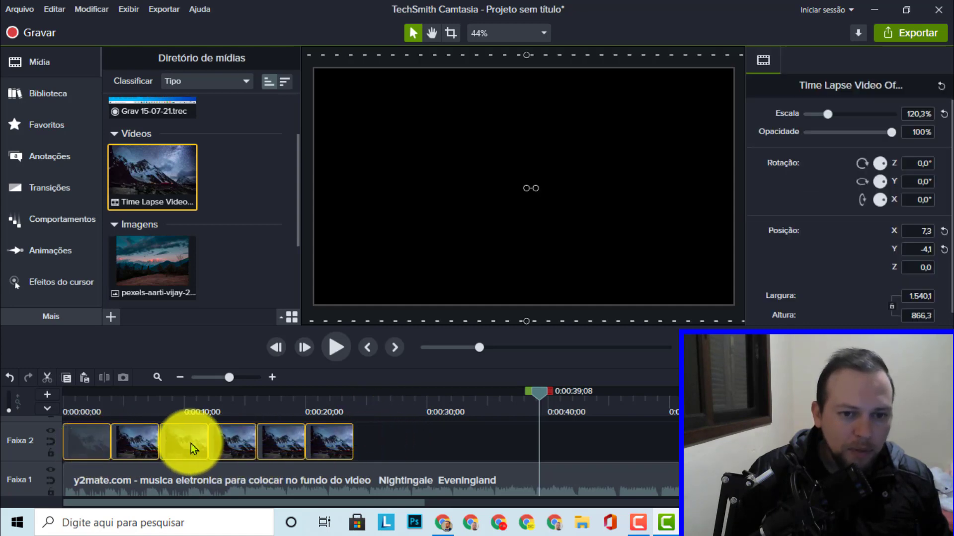
{"action": "right_click", "coordinate": [330, 442]}
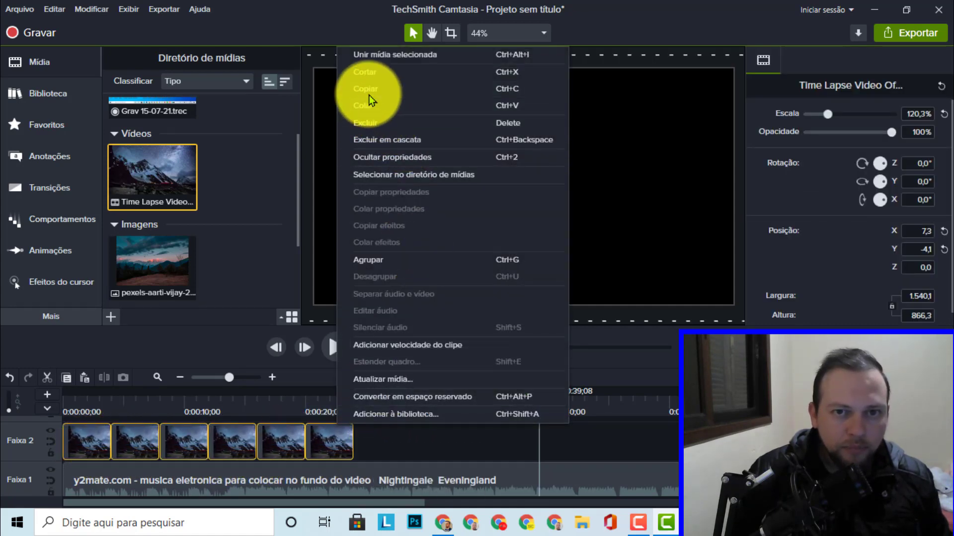
{"action": "left_click", "coordinate": [369, 99]}
{"action": "right_click", "coordinate": [430, 441]}
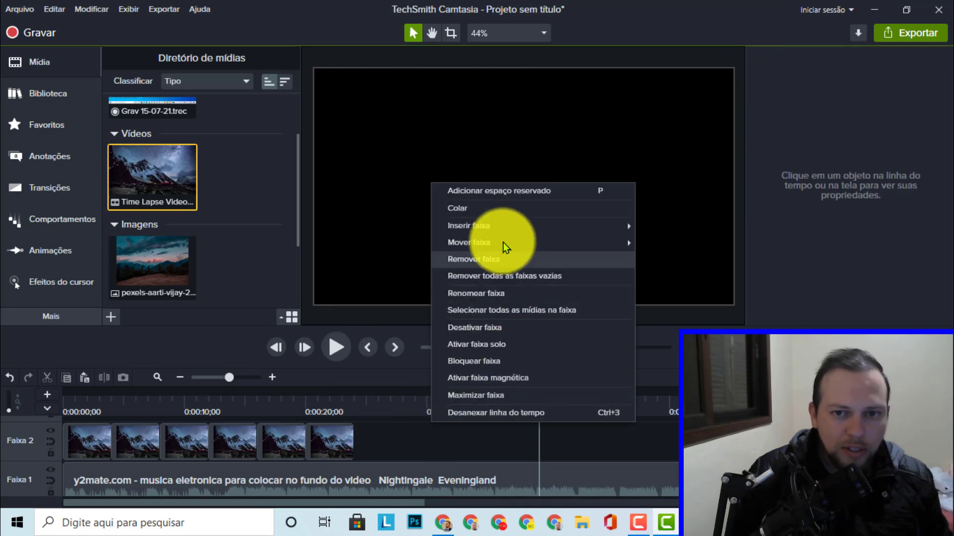
{"action": "left_click", "coordinate": [461, 209]}
{"action": "left_click_drag", "start_coordinate": [554, 426], "coordinate": [373, 454]}
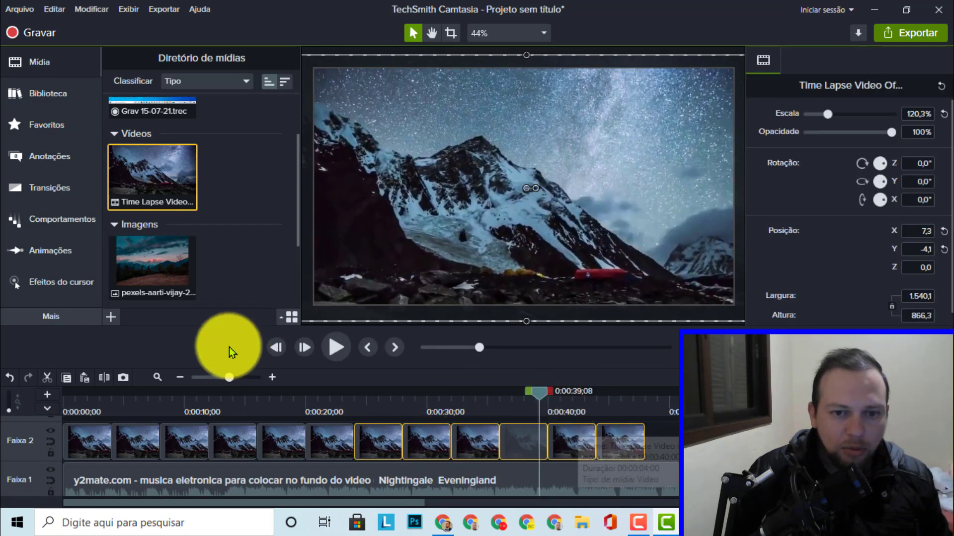
Step: Copy all twelve time-lapse clips, paste them on Faixa 2 and close the gap behind the twelfth clip, checking the pasted footage
{"action": "left_click", "coordinate": [181, 378]}
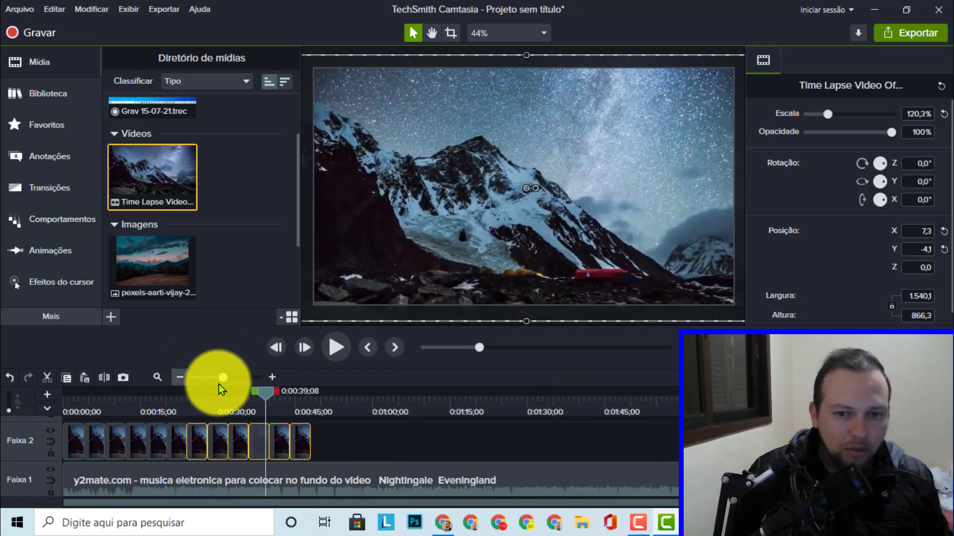
{"action": "left_click", "coordinate": [392, 438]}
{"action": "left_click_drag", "start_coordinate": [364, 434], "coordinate": [85, 452]}
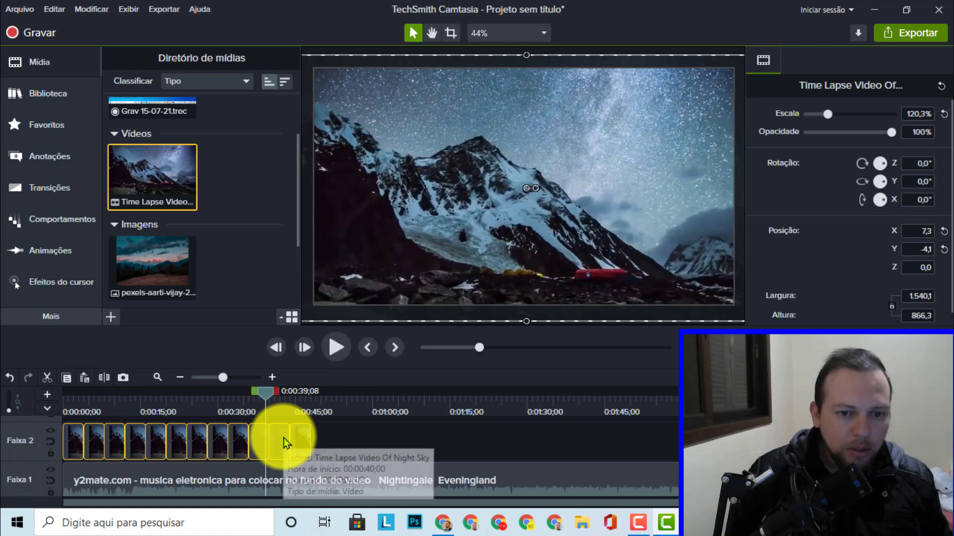
{"action": "right_click", "coordinate": [286, 439]}
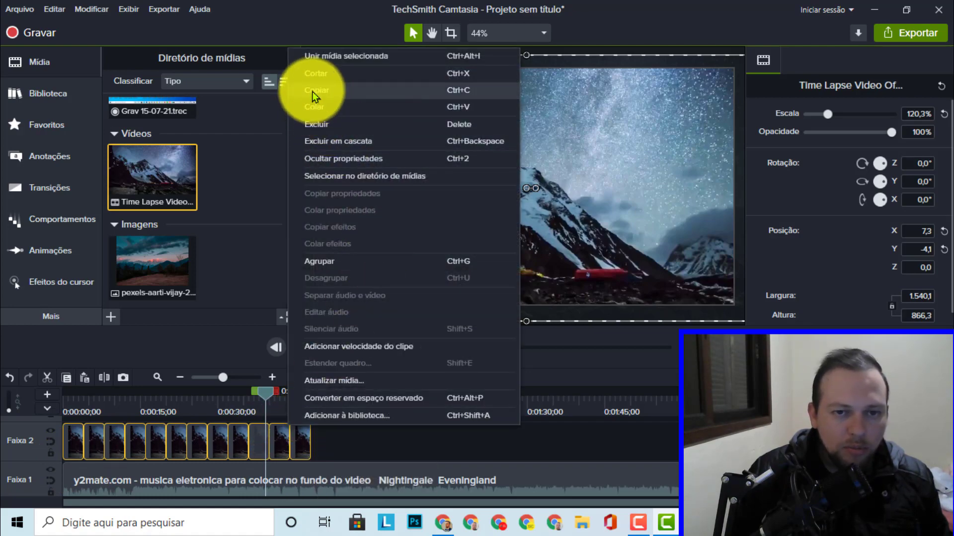
{"action": "left_click", "coordinate": [313, 95]}
{"action": "left_click", "coordinate": [370, 452]}
{"action": "left_click_drag", "start_coordinate": [260, 389], "coordinate": [315, 411]}
{"action": "right_click", "coordinate": [342, 433]}
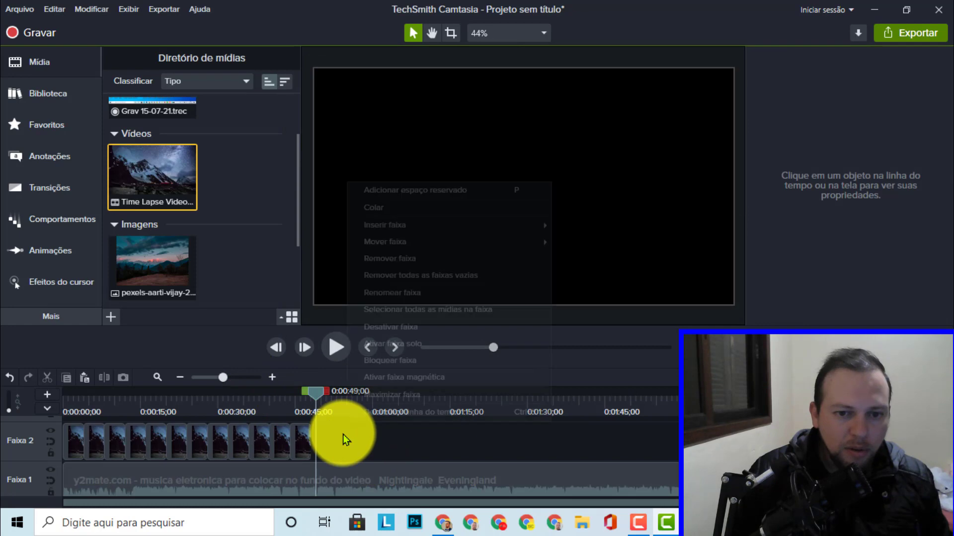
{"action": "left_click", "coordinate": [402, 207]}
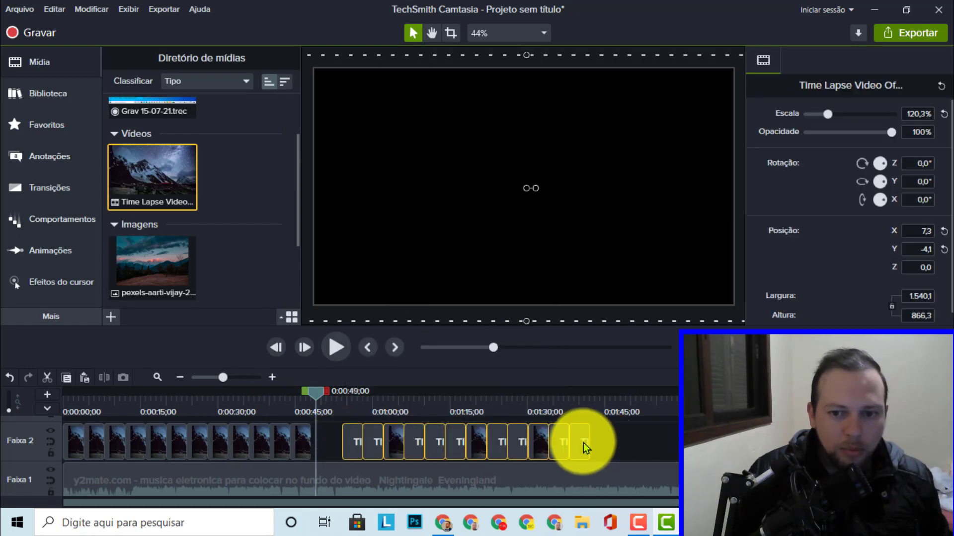
{"action": "left_click_drag", "start_coordinate": [543, 453], "coordinate": [532, 447]}
{"action": "left_click", "coordinate": [412, 409]}
{"action": "left_click", "coordinate": [532, 410]}
{"action": "left_click", "coordinate": [622, 433]}
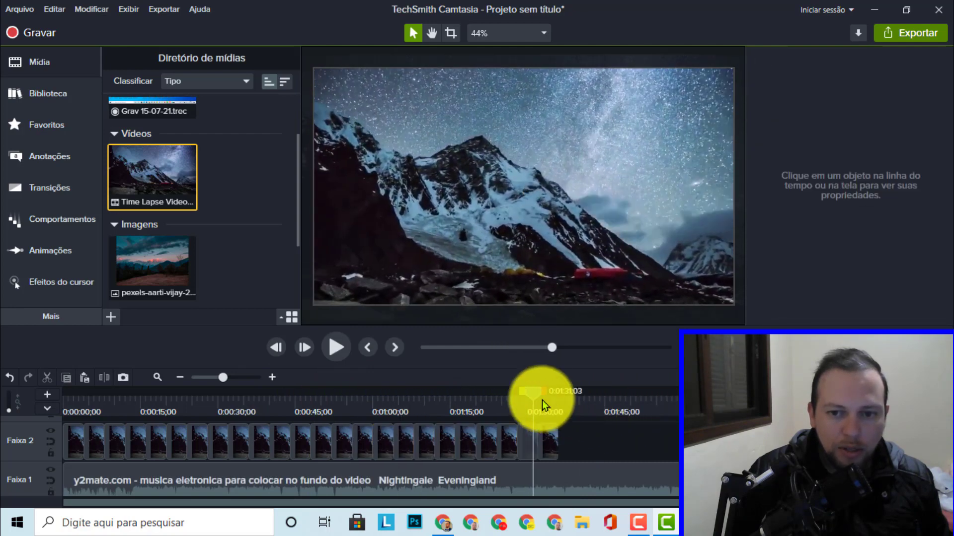
Step: Paste the copied set of twelve time-lapse clips on Faixa 2, in the empty stretch behind the existing footage
{"action": "left_click", "coordinate": [590, 400]}
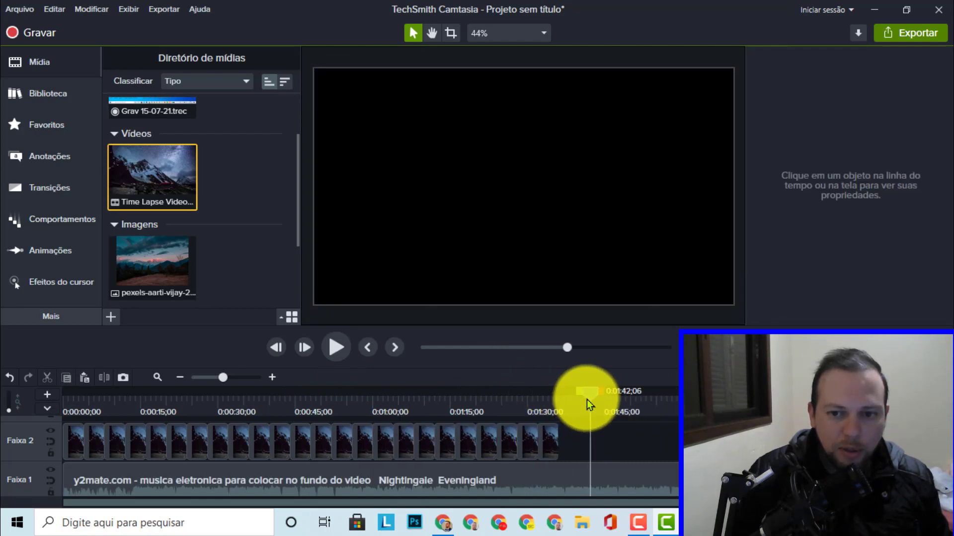
{"action": "left_click", "coordinate": [187, 382]}
{"action": "right_click", "coordinate": [318, 444]}
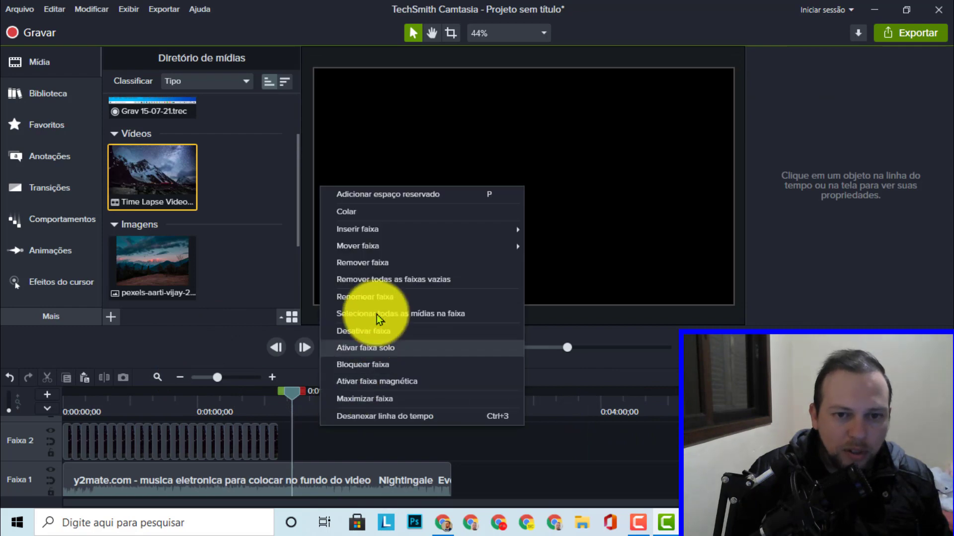
{"action": "left_click", "coordinate": [366, 211]}
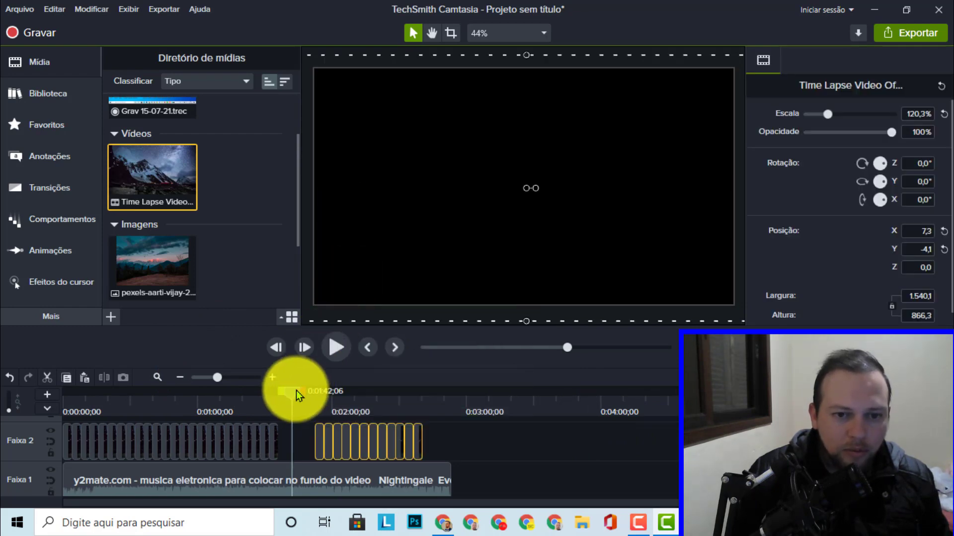
Step: Paste another set of twelve time-lapse clips on Faixa 2, beyond the previously pasted set near the end of the music
{"action": "left_click", "coordinate": [448, 395]}
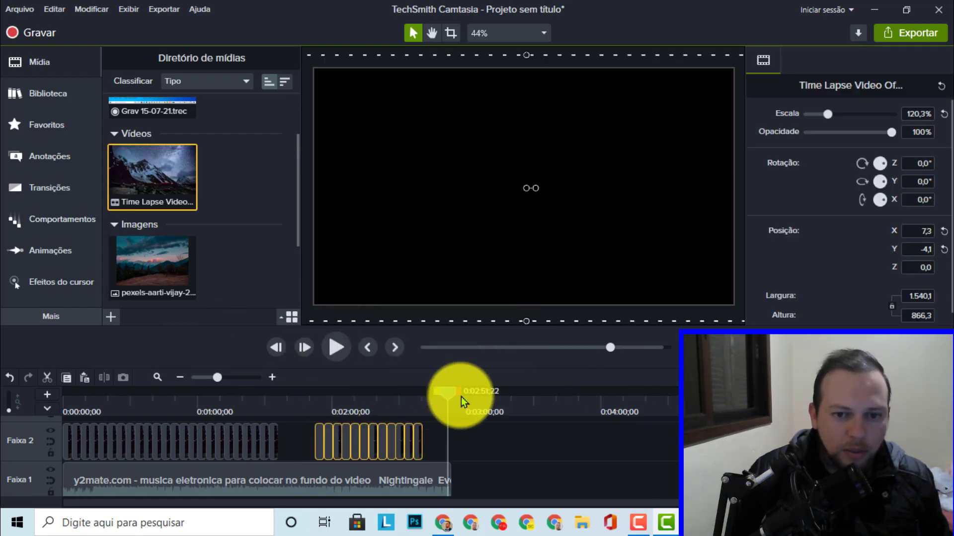
{"action": "left_click", "coordinate": [437, 403]}
{"action": "left_click", "coordinate": [447, 437]}
{"action": "right_click", "coordinate": [449, 435]}
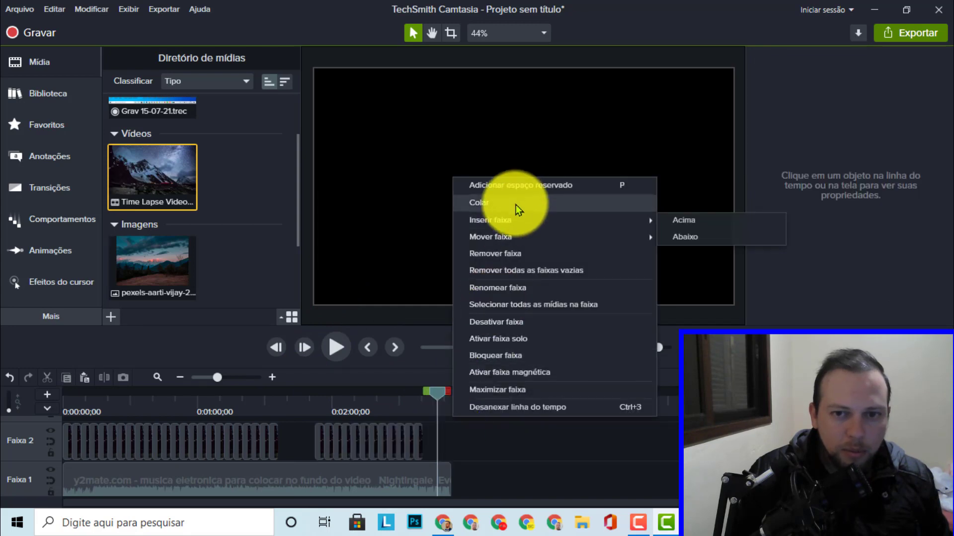
{"action": "left_click", "coordinate": [483, 203]}
Step: Move both pasted sets on Faixa 2 back against the preceding clips so the time-lapse runs without gaps
{"action": "mouse_move", "coordinate": [298, 442]}
{"action": "left_mouse_down"}
{"action": "mouse_move", "coordinate": [421, 450]}
{"action": "mouse_move", "coordinate": [307, 432]}
{"action": "left_mouse_up"}
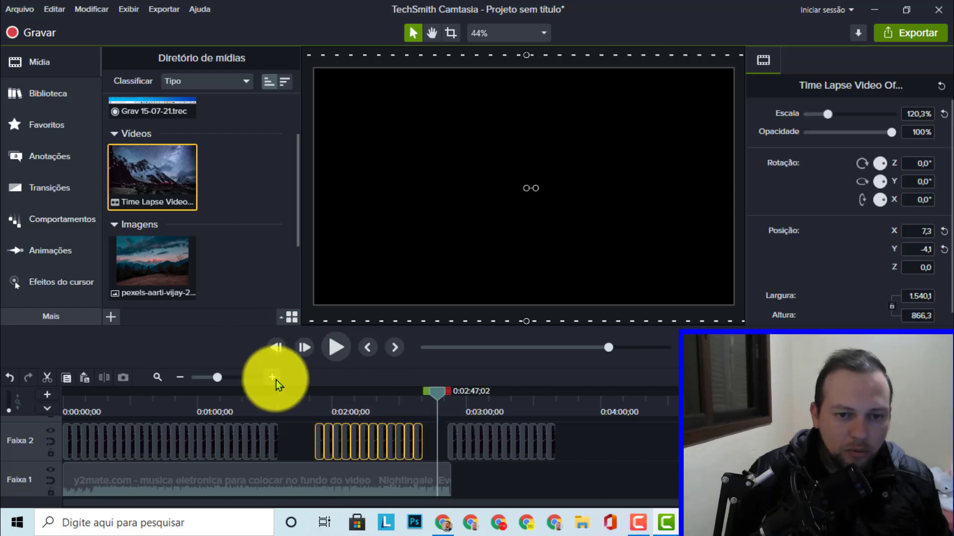
{"action": "scroll", "coordinate": [326, 427], "scroll_direction": "up", "scroll_amount": 2}
{"action": "left_click_drag", "start_coordinate": [341, 447], "coordinate": [256, 447]}
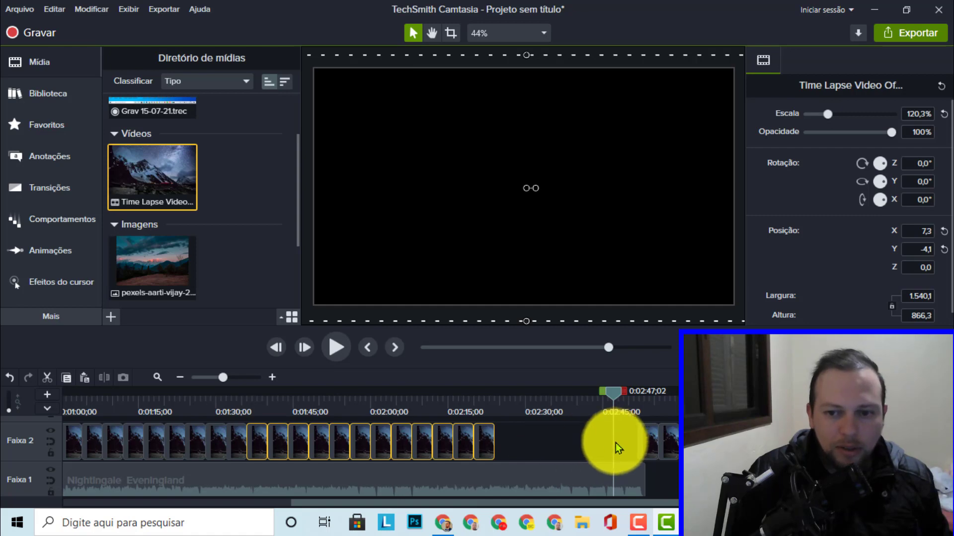
{"action": "left_click_drag", "start_coordinate": [627, 431], "coordinate": [502, 444]}
{"action": "left_click_drag", "start_coordinate": [576, 458], "coordinate": [576, 458]}
{"action": "key", "text": "Escape"}
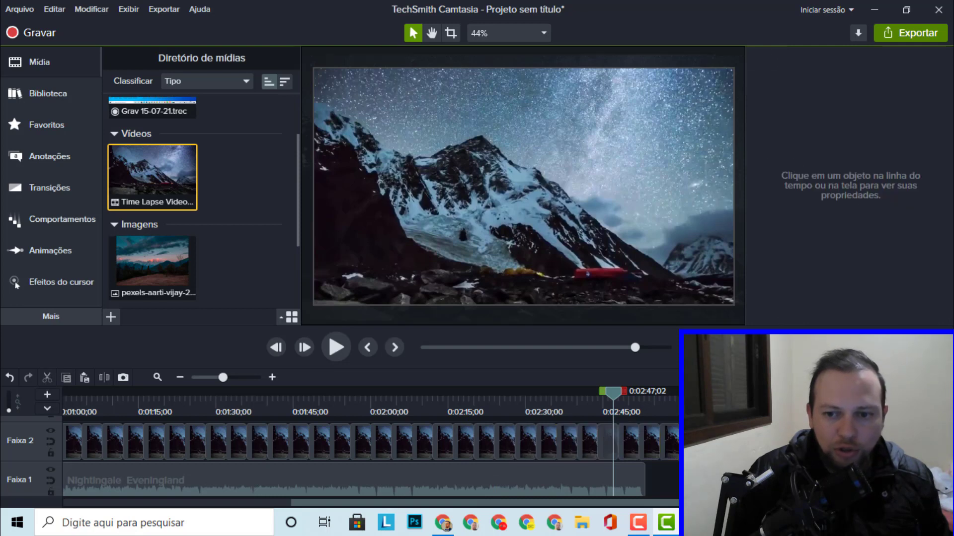
Step: Delete the surplus clips past the end of the music and shorten the last Faixa 2 clip to finish with the audio
{"action": "left_click", "coordinate": [674, 467]}
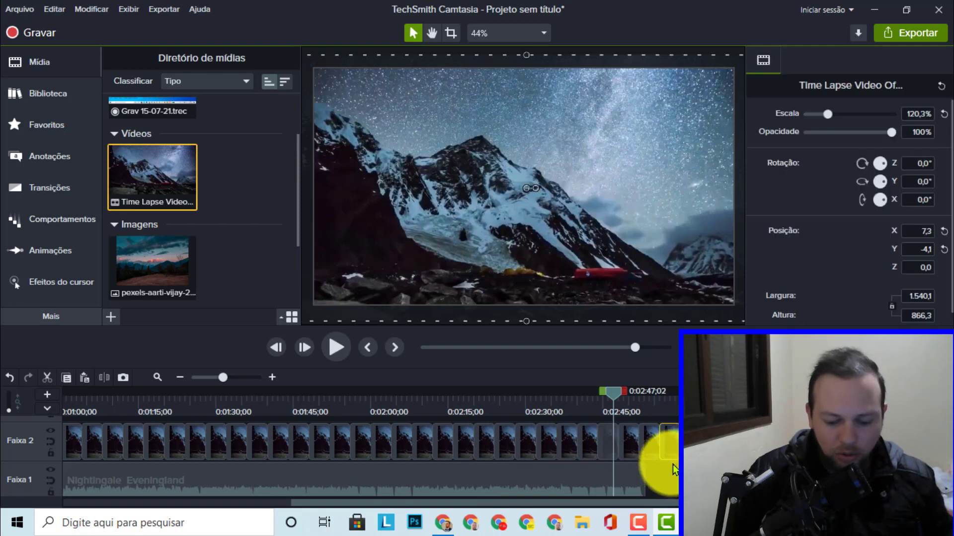
{"action": "left_click", "coordinate": [674, 469]}
{"action": "left_click", "coordinate": [657, 443]}
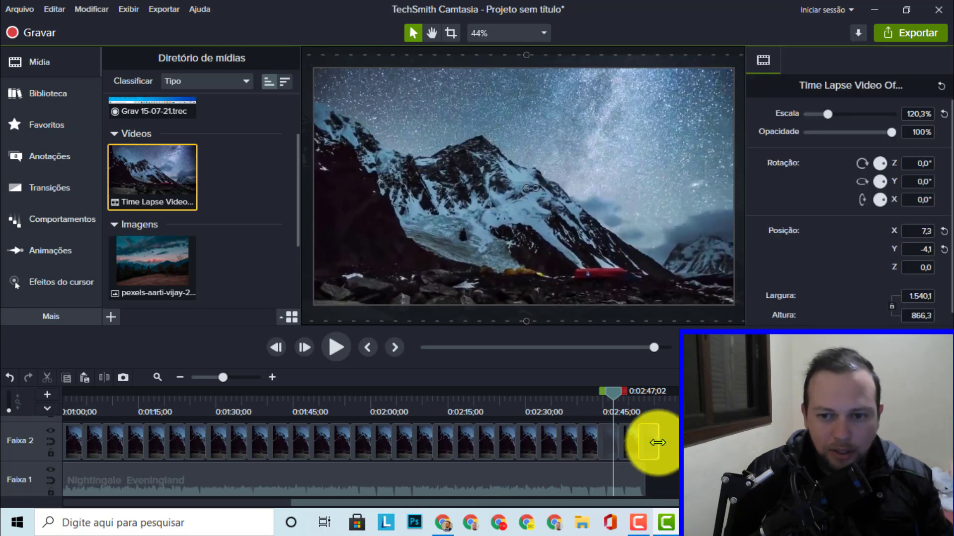
{"action": "left_click_drag", "start_coordinate": [644, 442], "coordinate": [641, 442]}
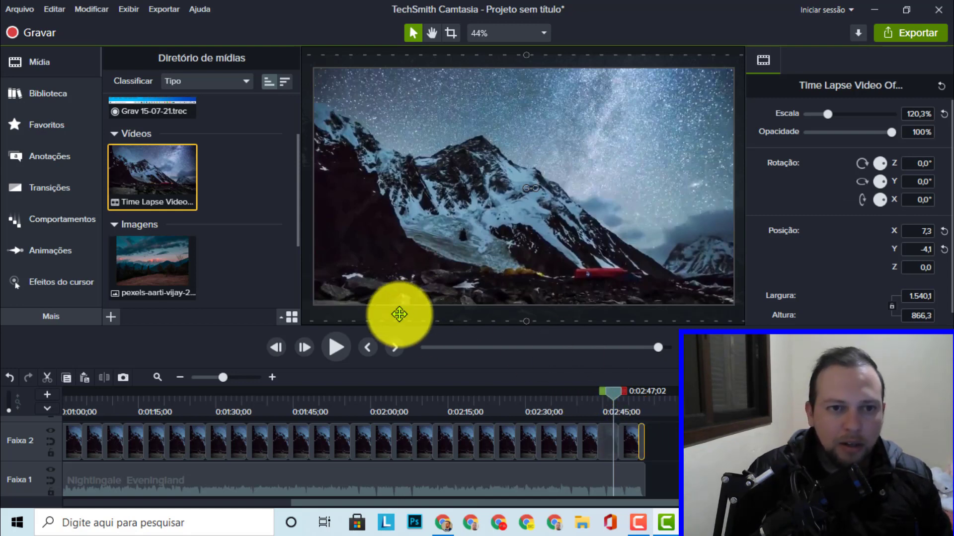
Step: Play back the last seconds of the looped time-lapse near the end of the music
{"action": "scroll", "coordinate": [149, 199], "scroll_direction": "up", "scroll_amount": 1}
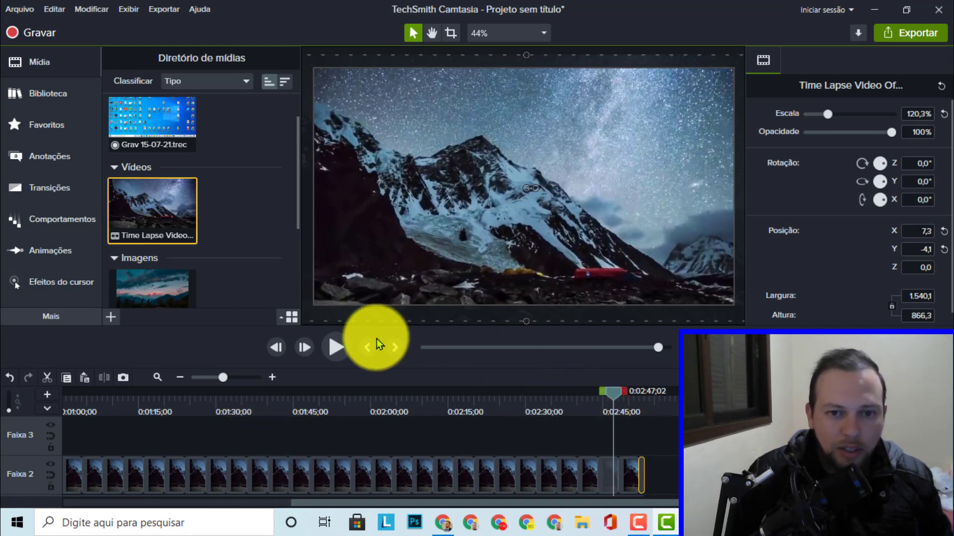
{"action": "left_click", "coordinate": [336, 348]}
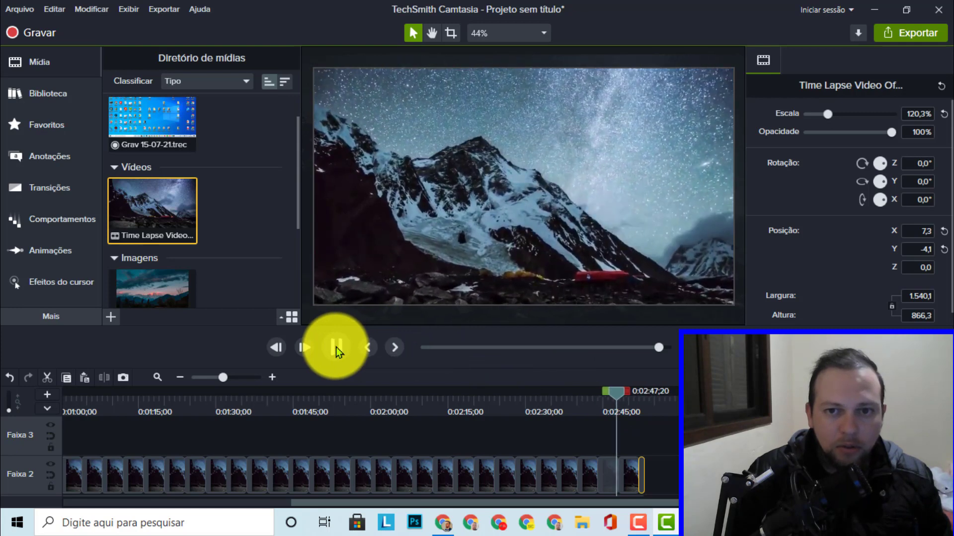
{"action": "left_click", "coordinate": [337, 350]}
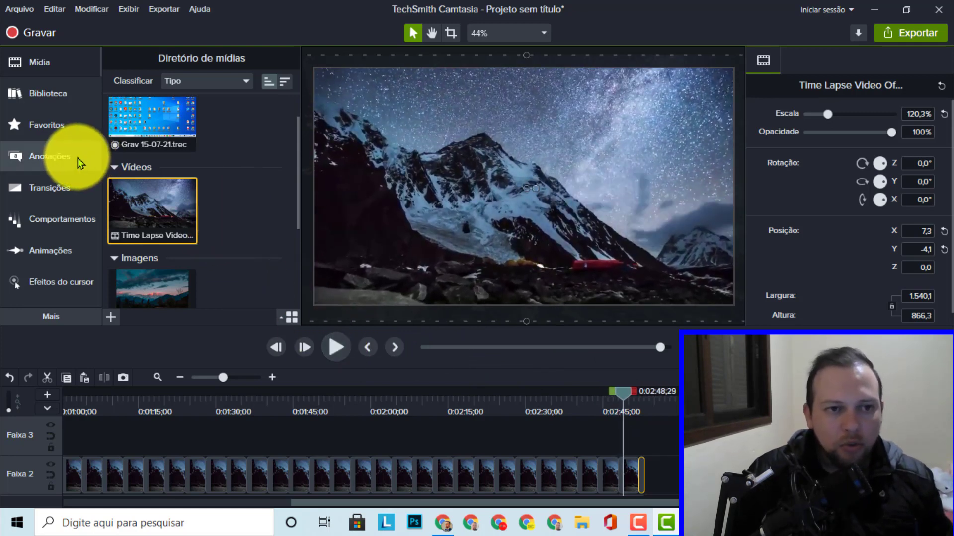
Step: Select all time-lapse clips on Faixa 2 and apply the Fade transition to them together
{"action": "left_click_drag", "start_coordinate": [668, 458], "coordinate": [39, 493]}
{"action": "scroll", "coordinate": [281, 502], "scroll_direction": "down", "scroll_amount": 1}
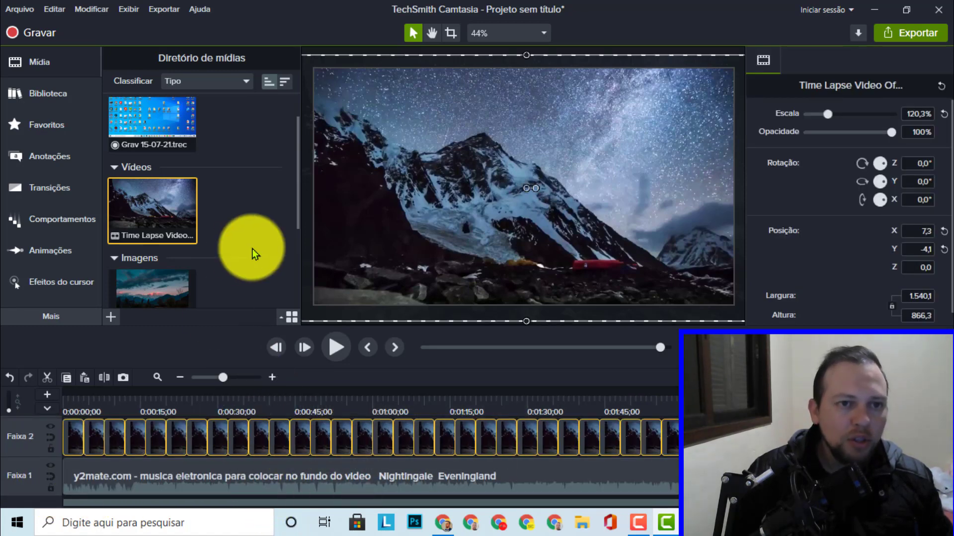
{"action": "left_click", "coordinate": [40, 190]}
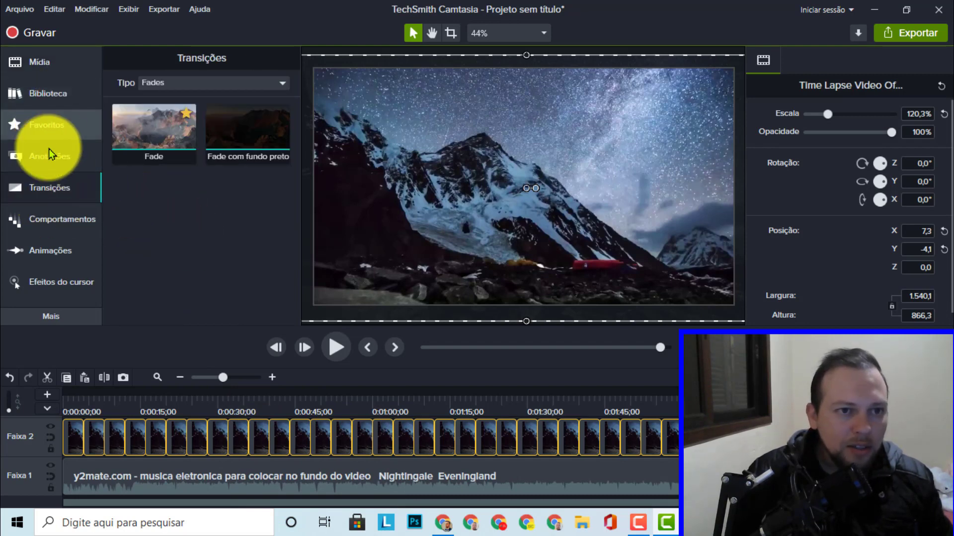
{"action": "left_click", "coordinate": [188, 83]}
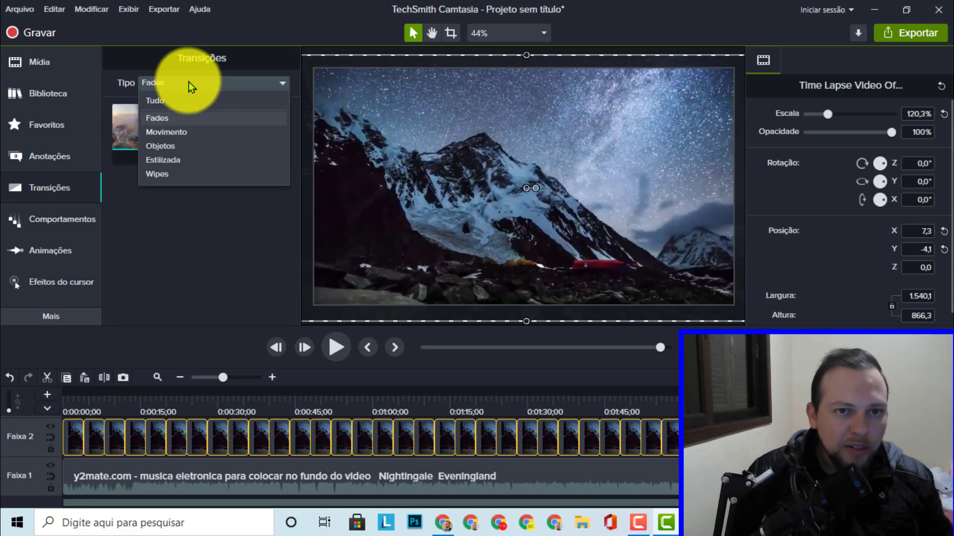
{"action": "left_click", "coordinate": [188, 84]}
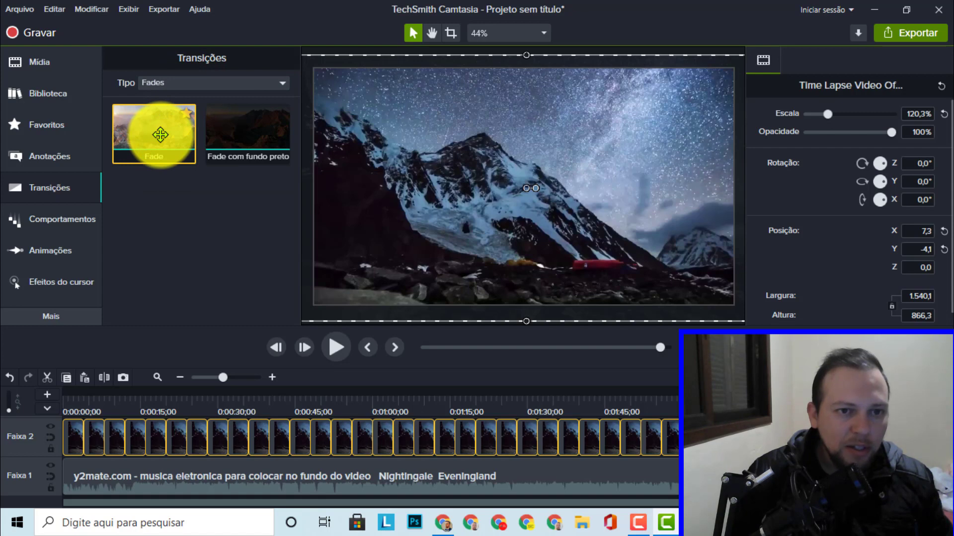
{"action": "left_click_drag", "start_coordinate": [159, 135], "coordinate": [155, 435]}
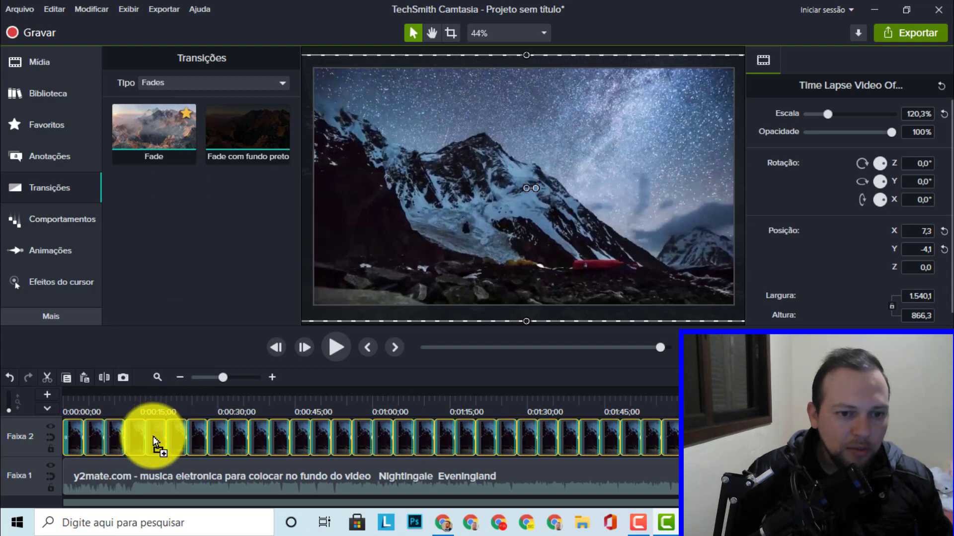
Step: Play the project from the start to review the fades between clips, and inspect the transitions further along Faixa 2
{"action": "left_click", "coordinate": [426, 347]}
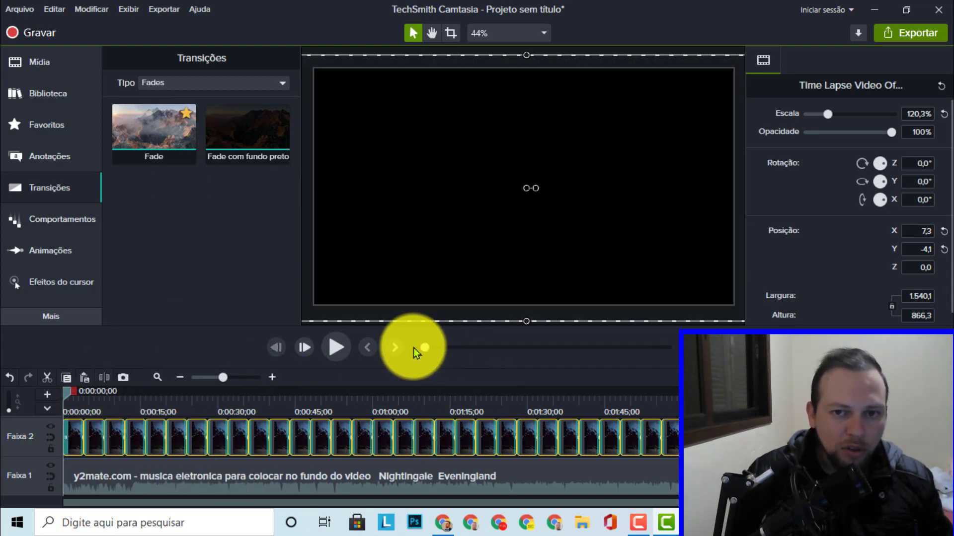
{"action": "left_click", "coordinate": [336, 347]}
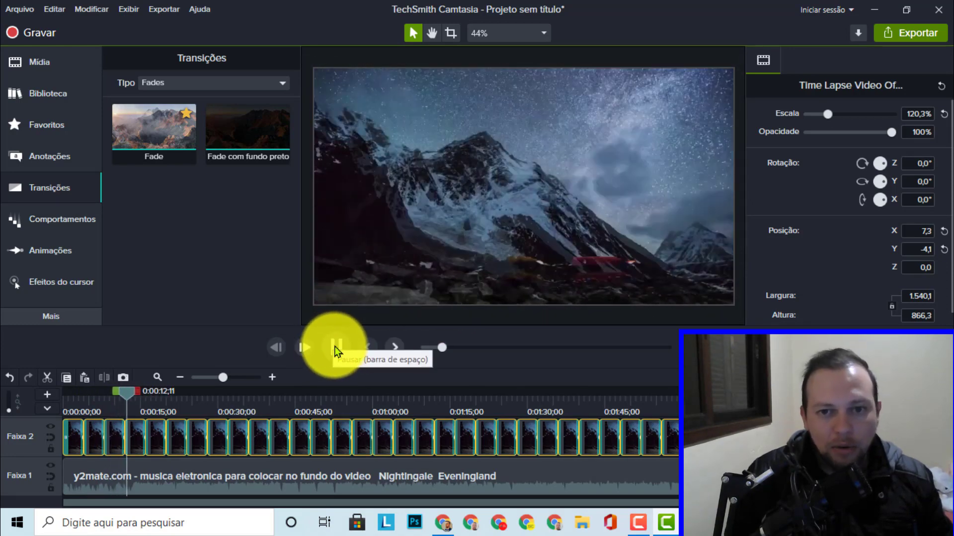
{"action": "left_click", "coordinate": [335, 347]}
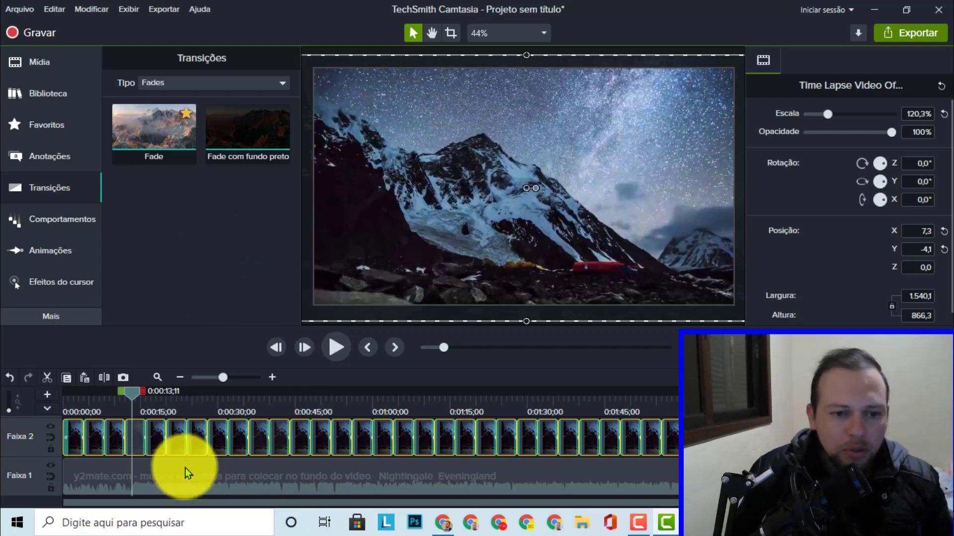
{"action": "scroll", "coordinate": [666, 502], "scroll_direction": "right", "scroll_amount": 3}
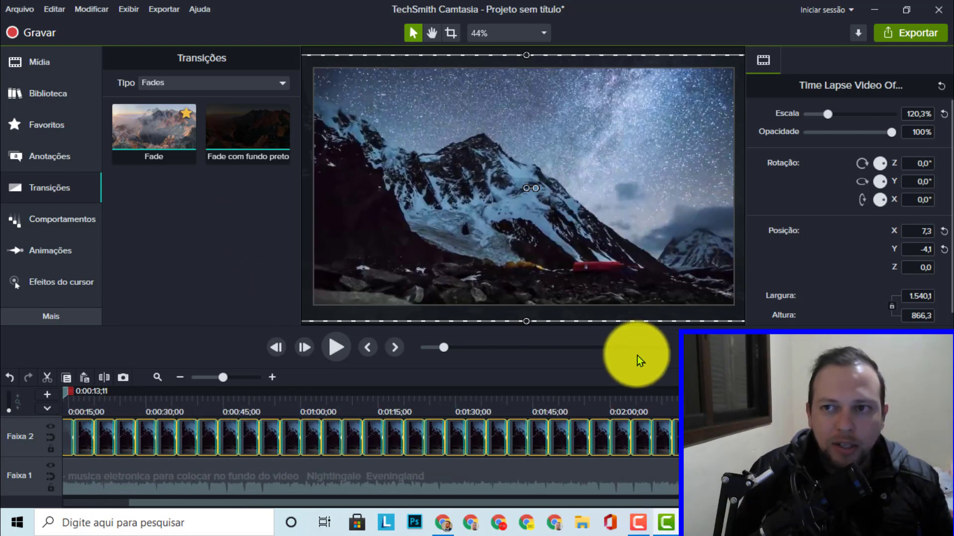
Step: Start exporting the project as a local file with the Somente MP4 (até 1080p) preset
{"action": "left_click", "coordinate": [903, 36]}
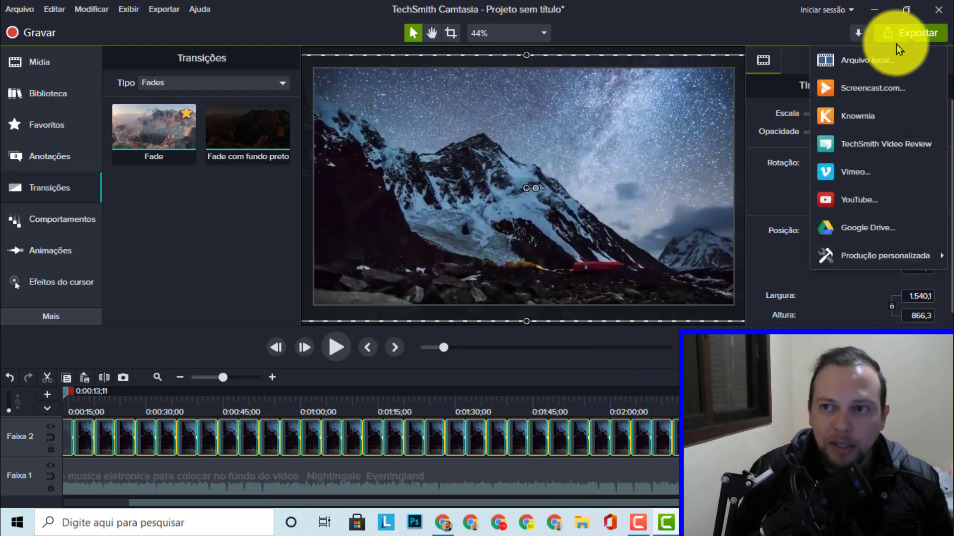
{"action": "left_click", "coordinate": [861, 66]}
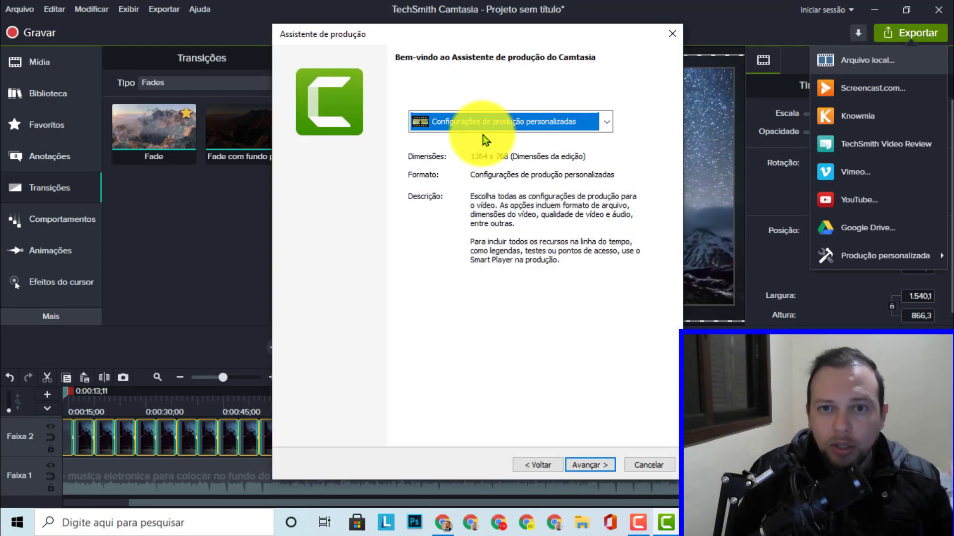
{"action": "left_click", "coordinate": [530, 126]}
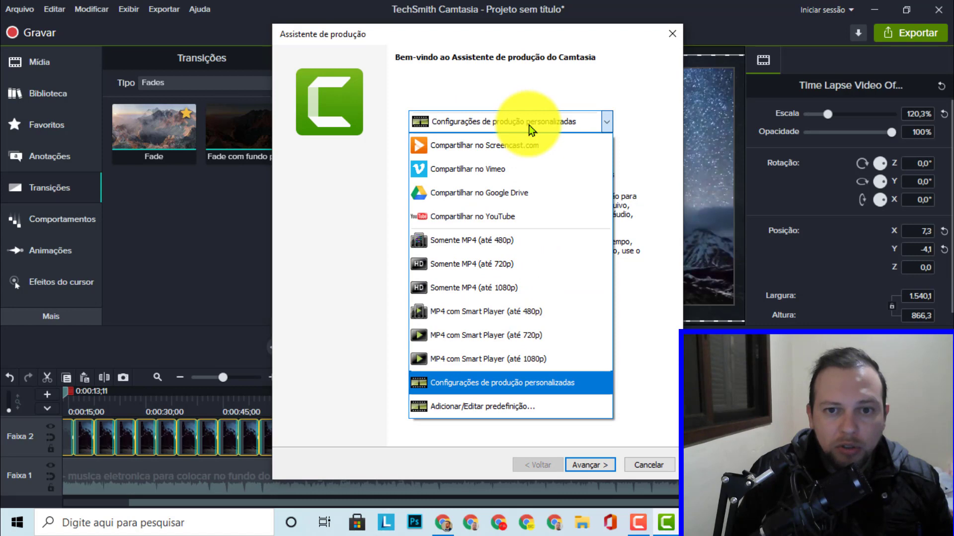
{"action": "left_click", "coordinate": [473, 297]}
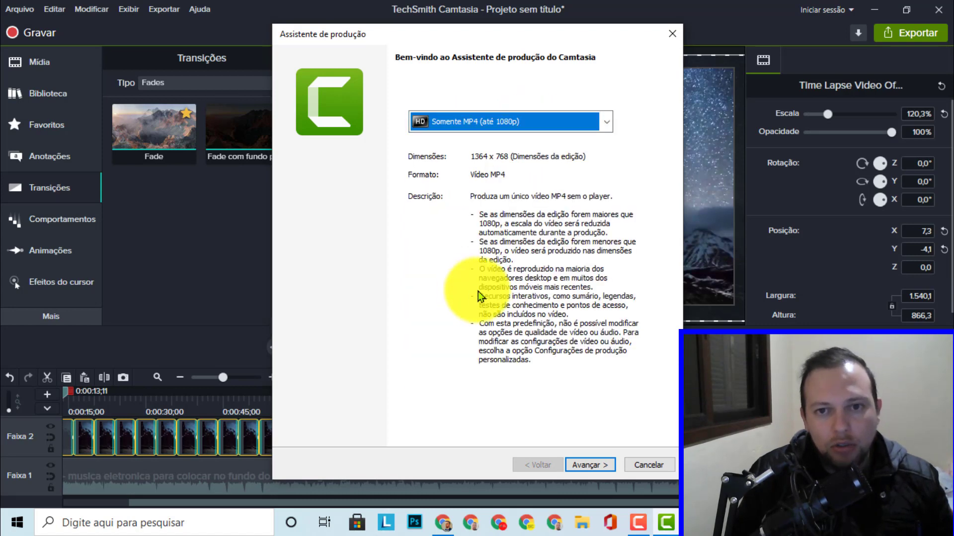
{"action": "left_click", "coordinate": [585, 469]}
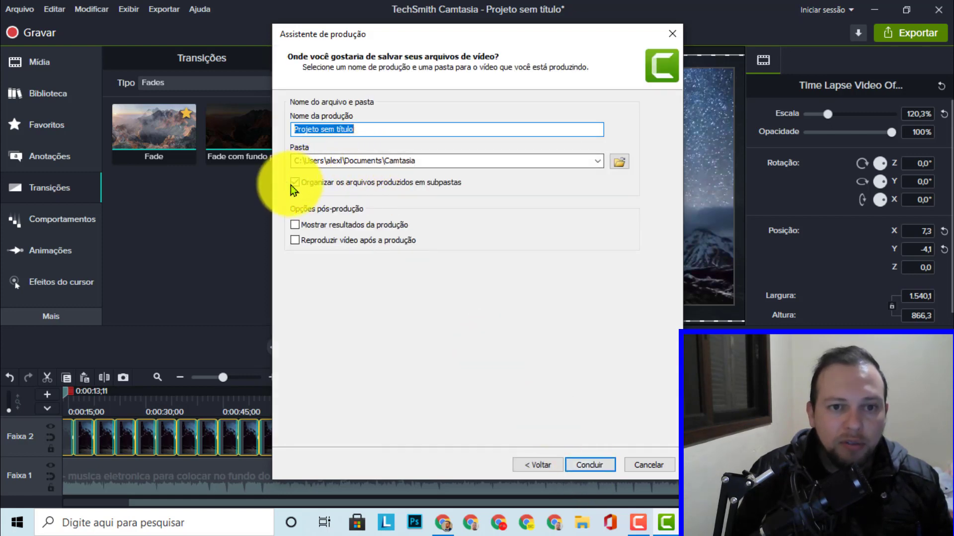
Step: Turn off organizing produced files in subfolders, set Downloads as the output folder for Projeto sem título.mp4 and start rendering
{"action": "left_click", "coordinate": [295, 183]}
{"action": "left_click", "coordinate": [620, 163]}
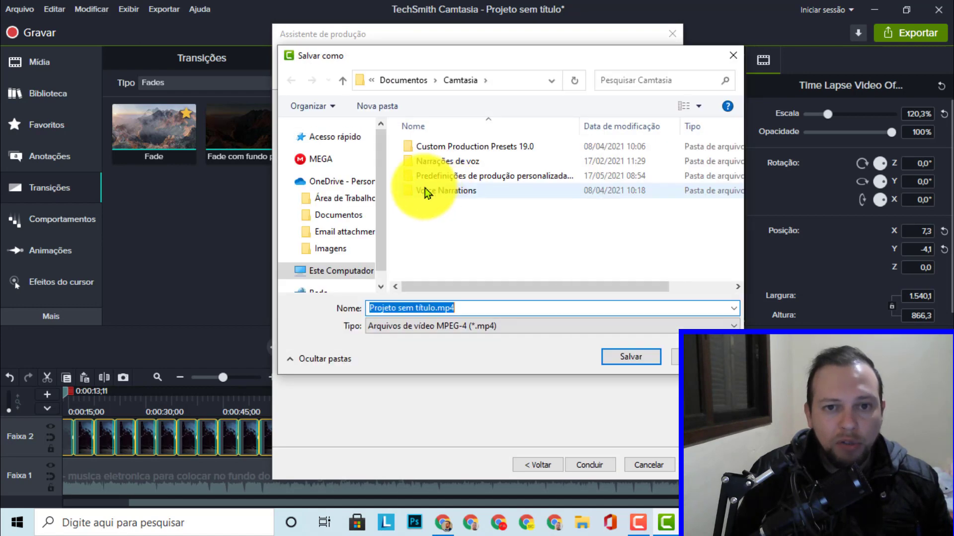
{"action": "scroll", "coordinate": [334, 174], "scroll_direction": "up", "scroll_amount": 3}
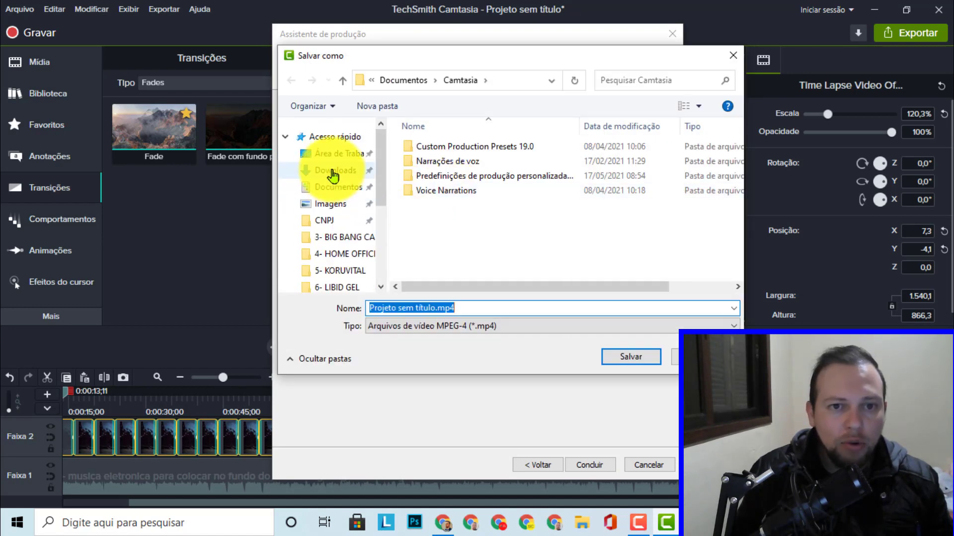
{"action": "left_click", "coordinate": [335, 171]}
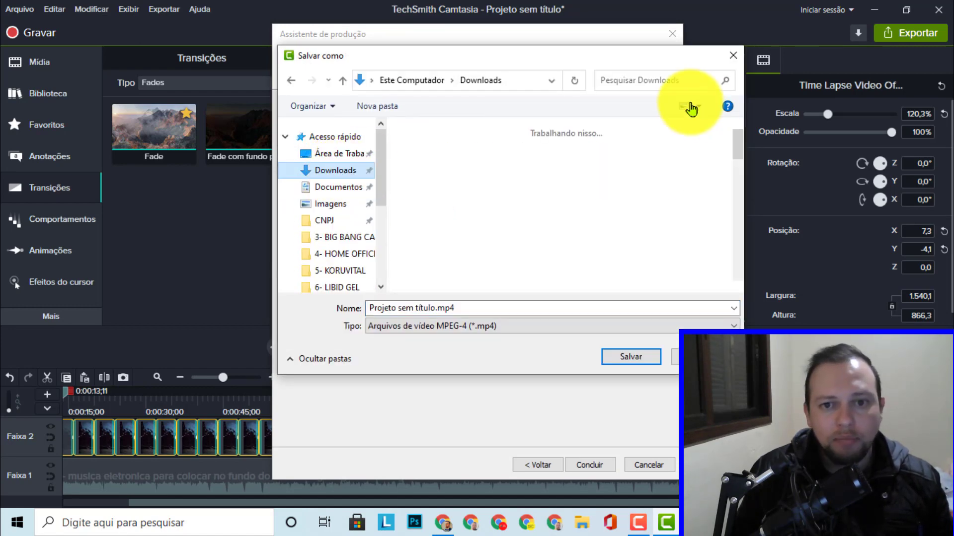
{"action": "left_click", "coordinate": [632, 358]}
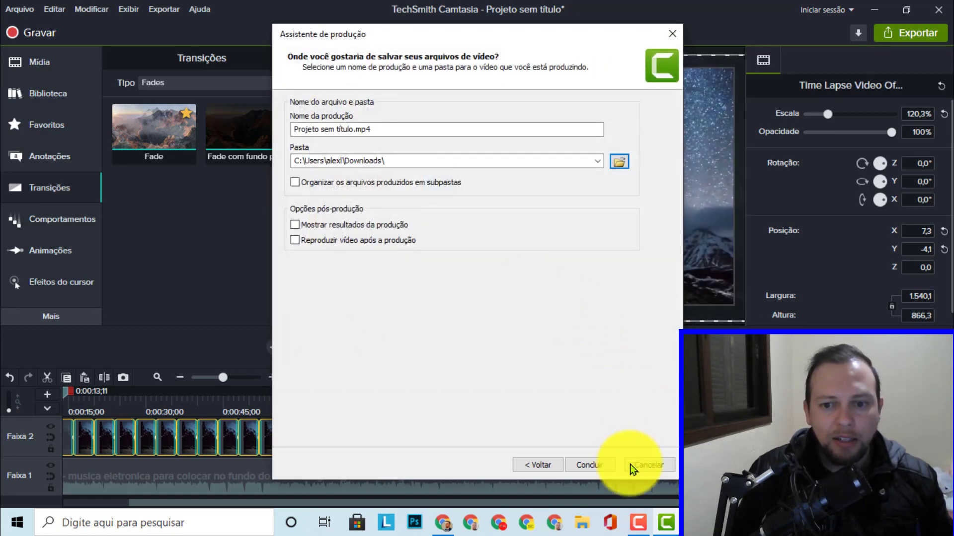
{"action": "left_click", "coordinate": [590, 466]}
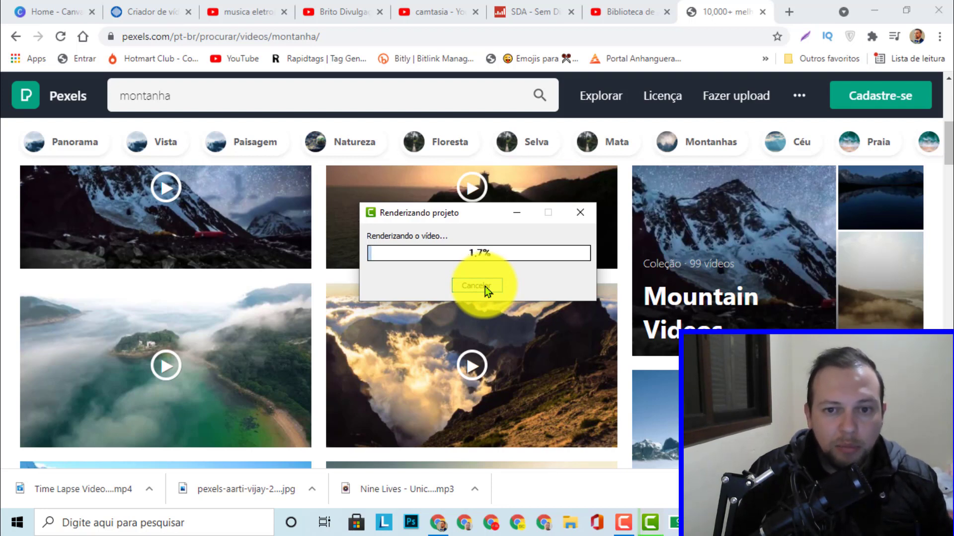
Step: Cancel the video rendering and close the production wizard
{"action": "left_click", "coordinate": [475, 285]}
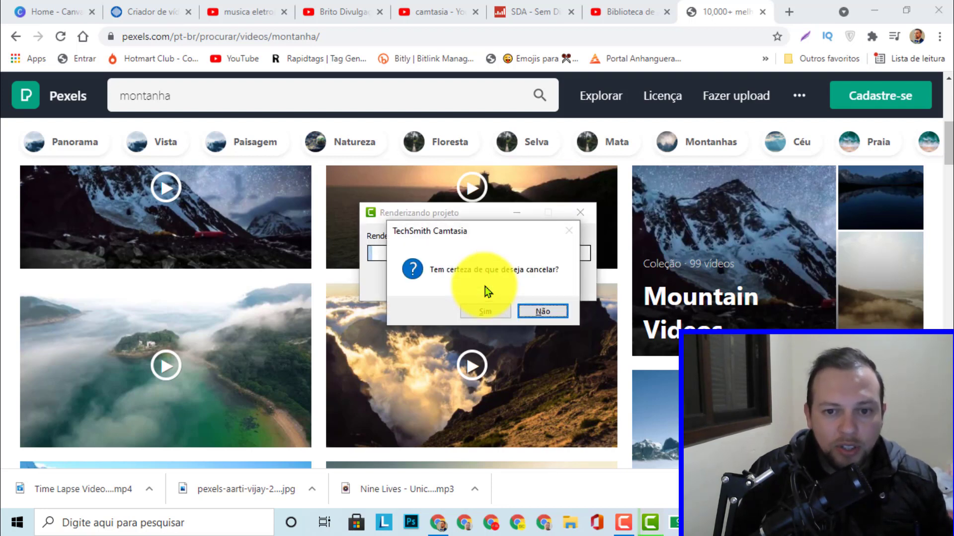
{"action": "key", "text": "Return"}
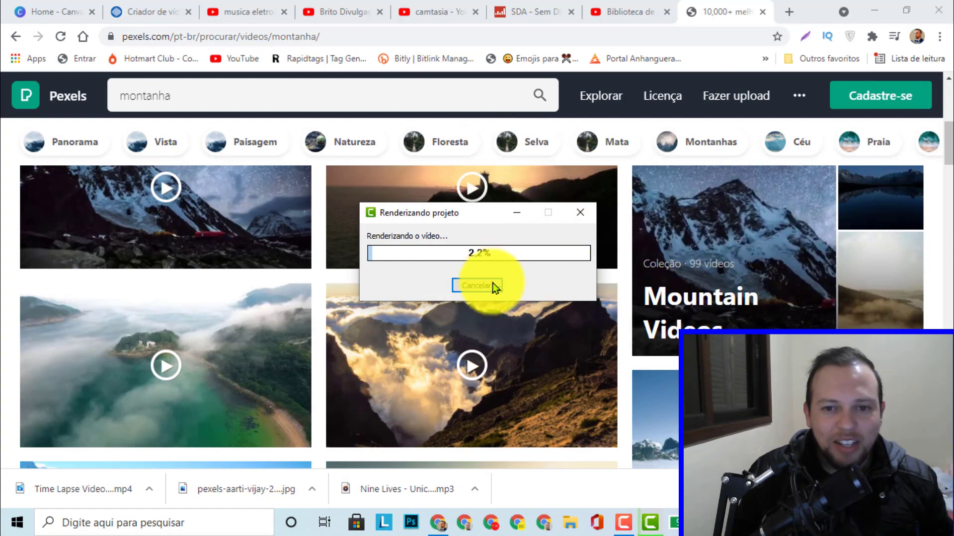
{"action": "left_click", "coordinate": [477, 286]}
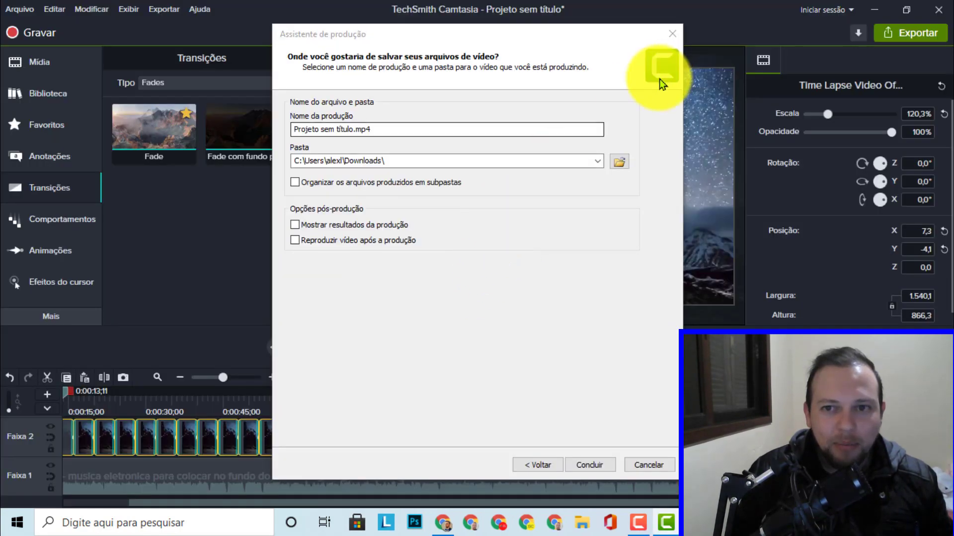
{"action": "left_click", "coordinate": [672, 34]}
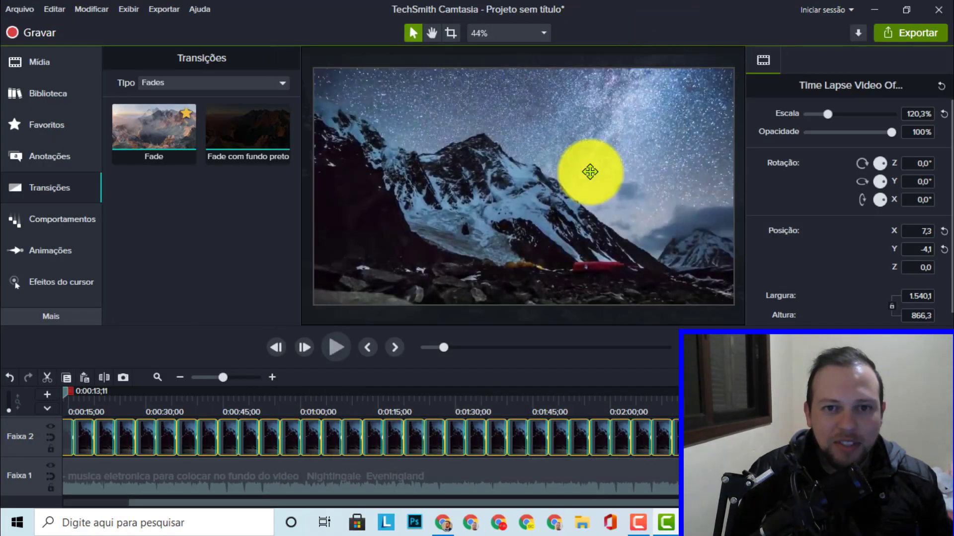
Step: Switch to Chrome and open the musicvid.org music video creator page
{"action": "left_click", "coordinate": [877, 10]}
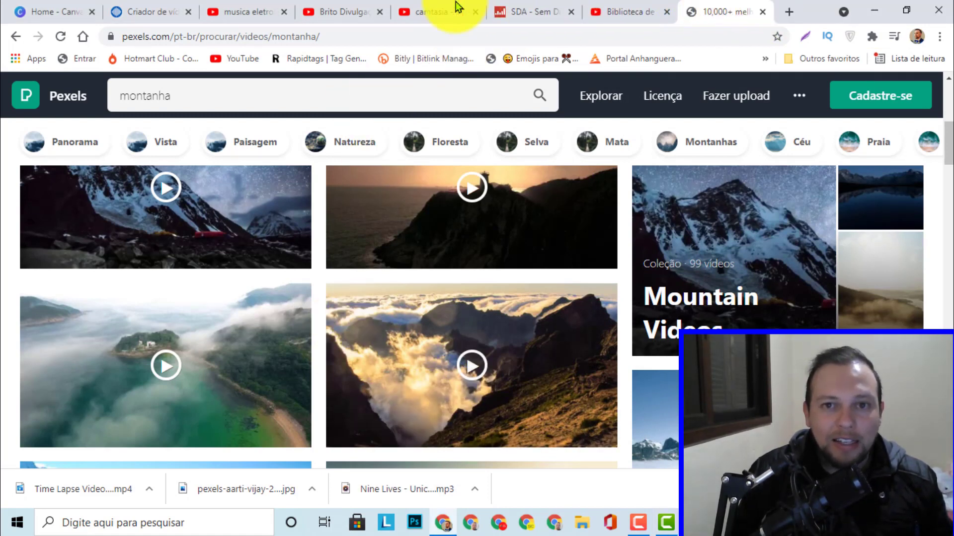
{"action": "left_click", "coordinate": [147, 14]}
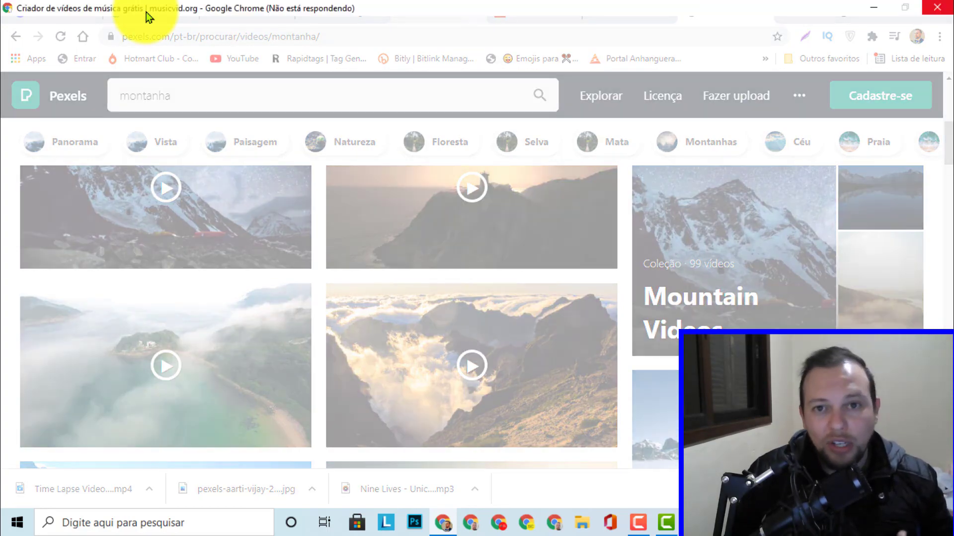